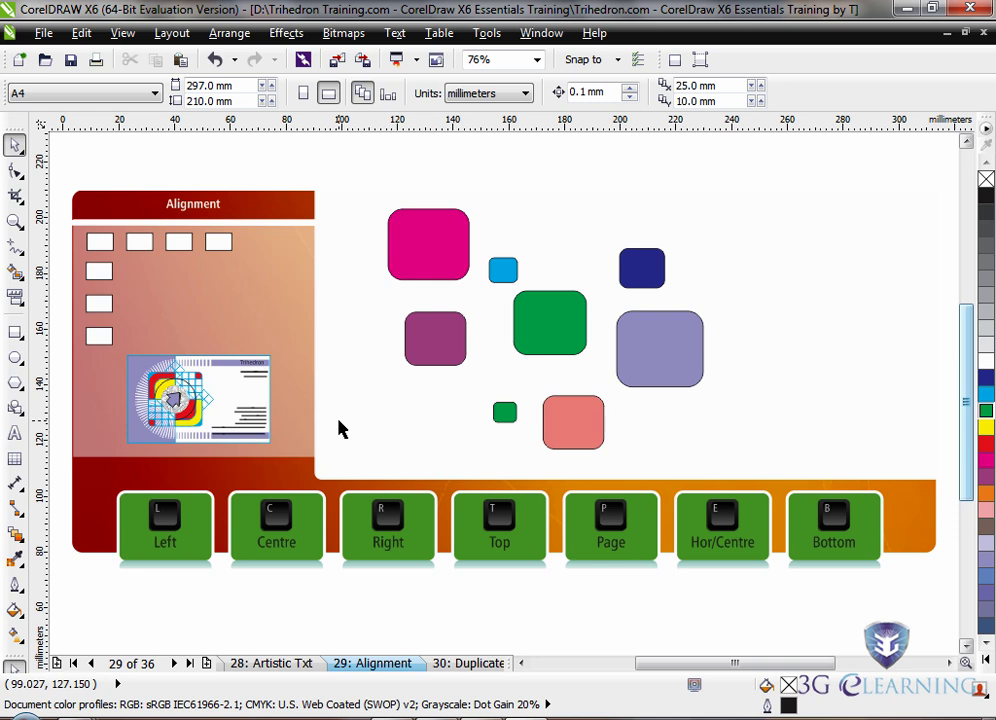
Step: Move three of the small white rectangles out of their row and column, undo the moves and clear the selection
drag(218, 247, 245, 277)
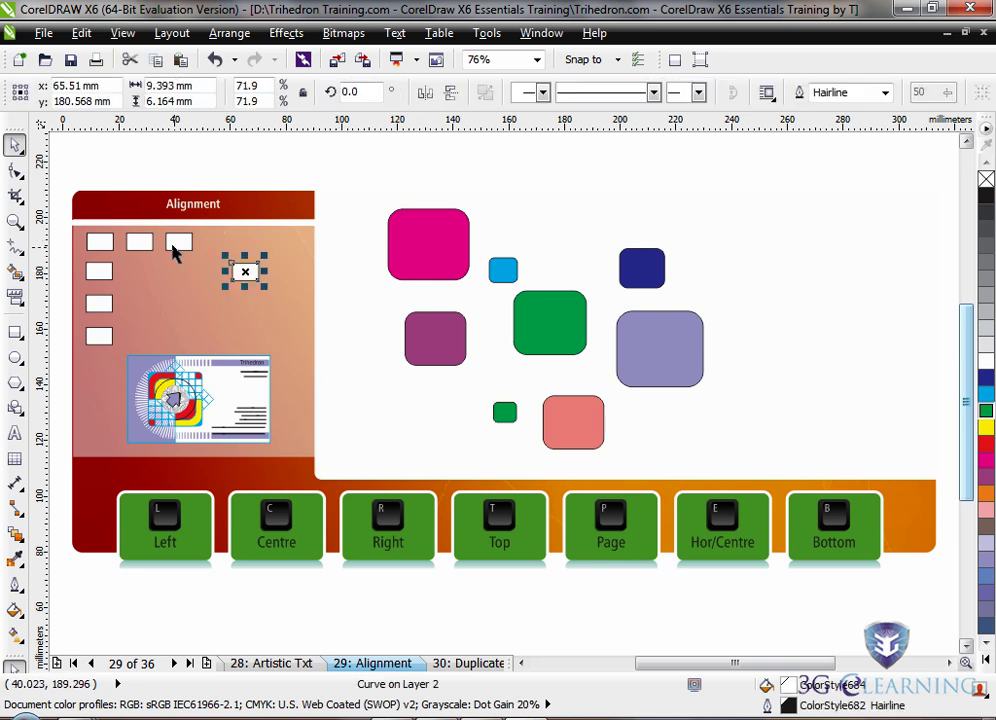
drag(180, 243, 190, 268)
click(98, 290)
drag(105, 278, 142, 308)
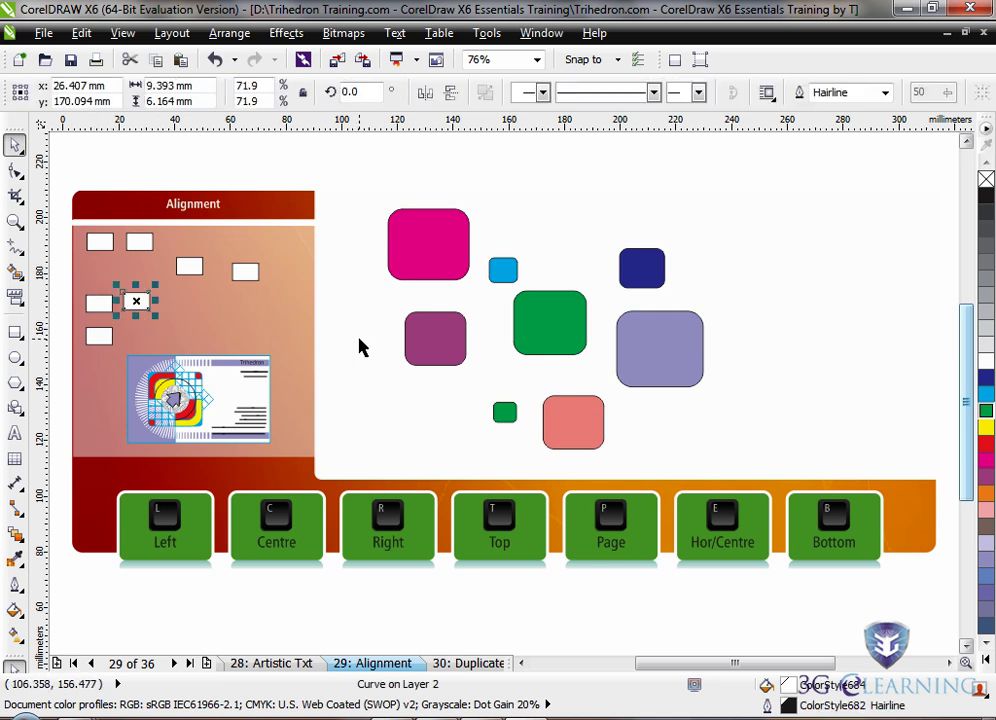
key(ctrl+z)
key(ctrl+z)
key(ctrl+z)
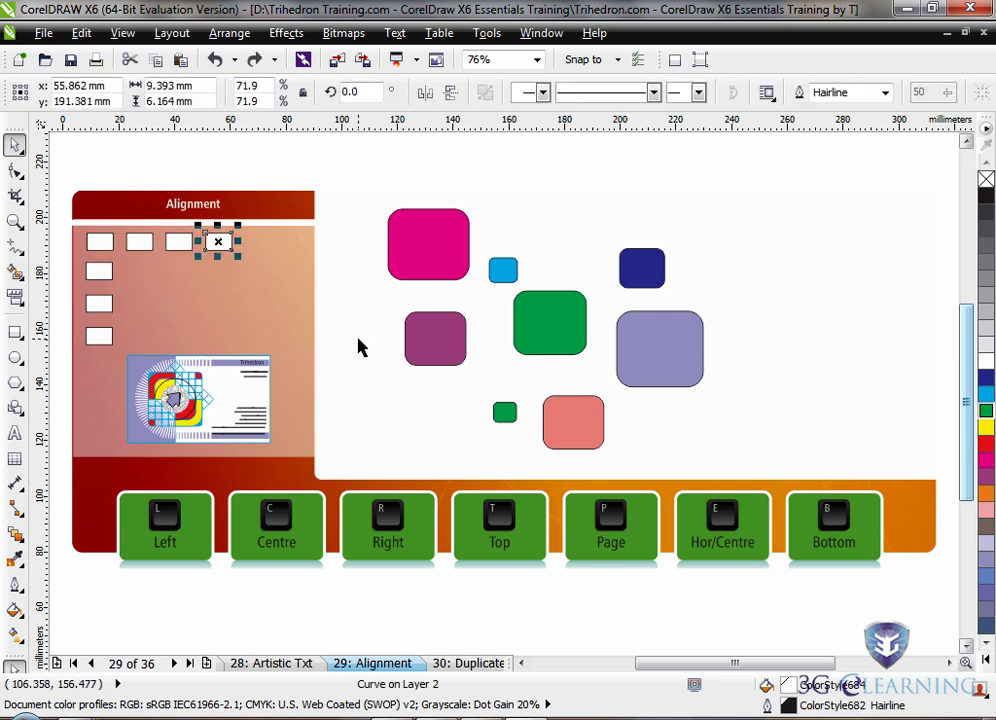
click(349, 337)
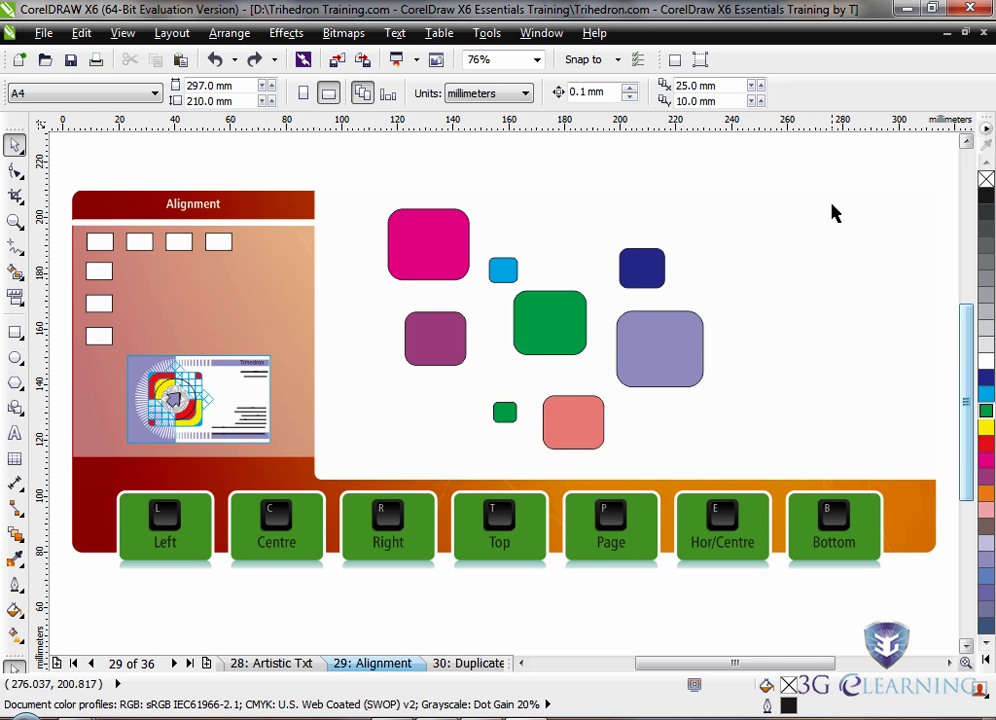
Step: Select all eight coloured rounded squares together and open the Align and Distribute options
drag(812, 163, 342, 471)
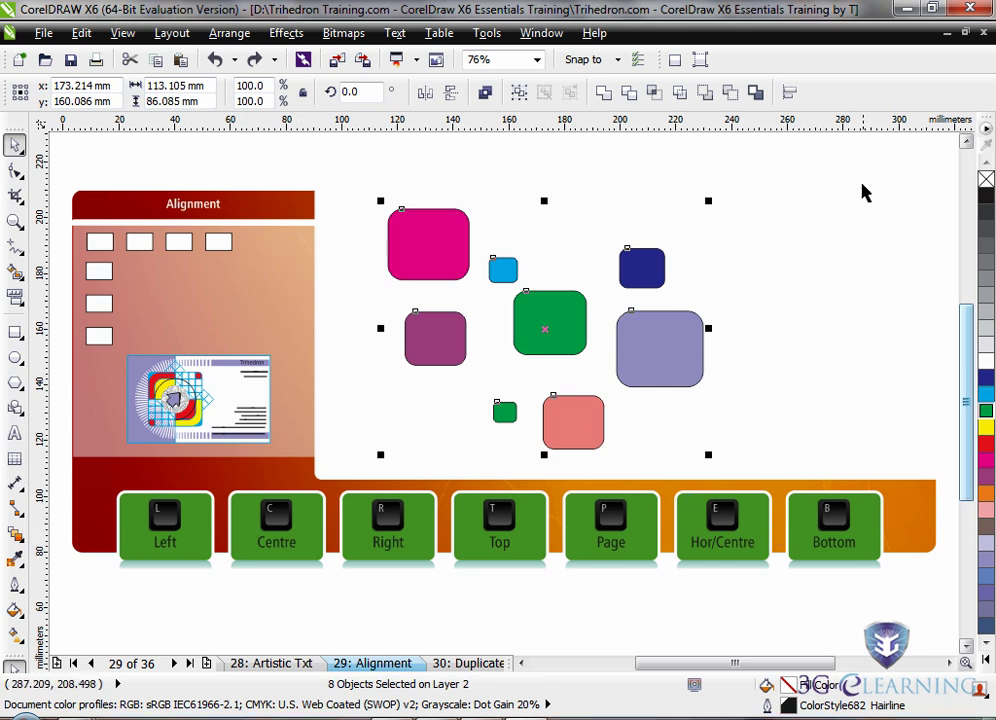
click(790, 93)
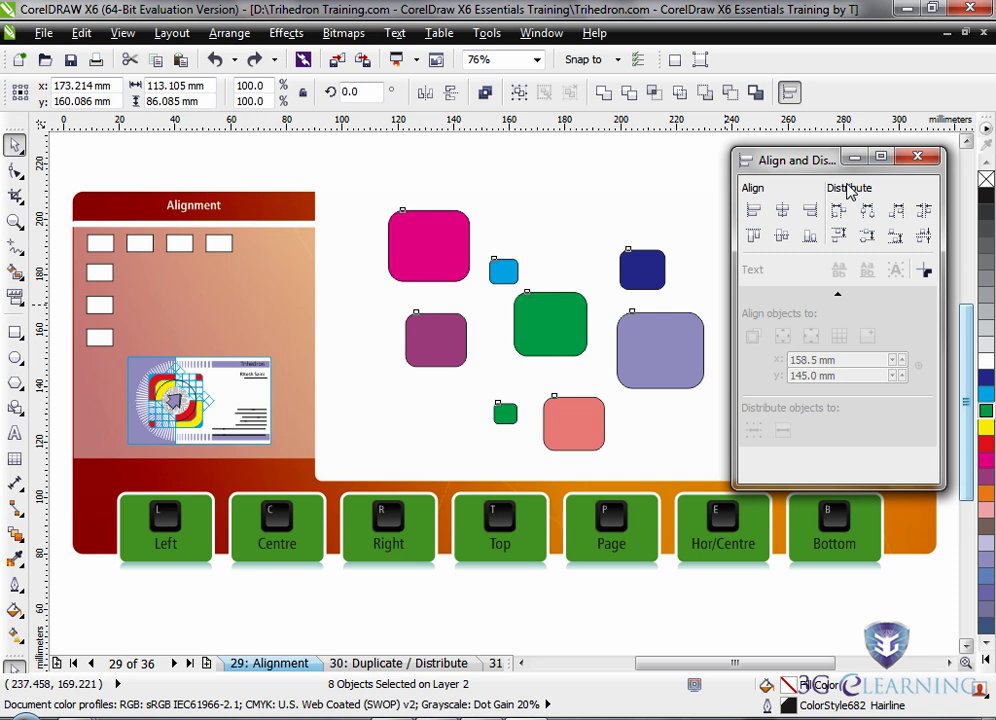
Step: Try aligning the eight squares by their top edges and horizontal centers, and undo both alignments
click(755, 237)
click(783, 212)
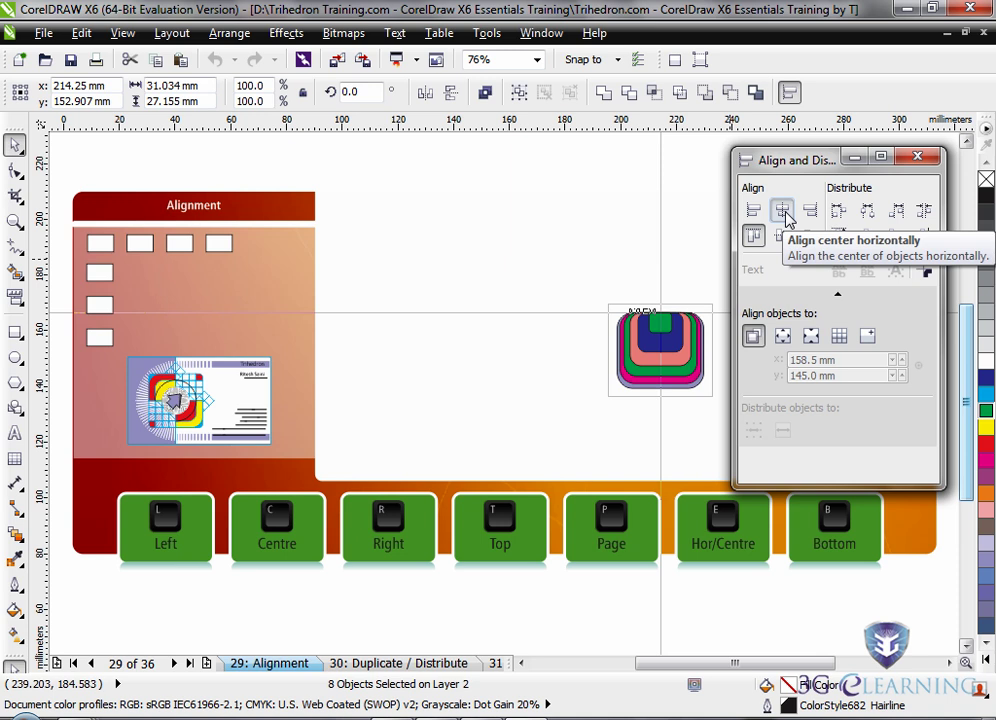
click(690, 226)
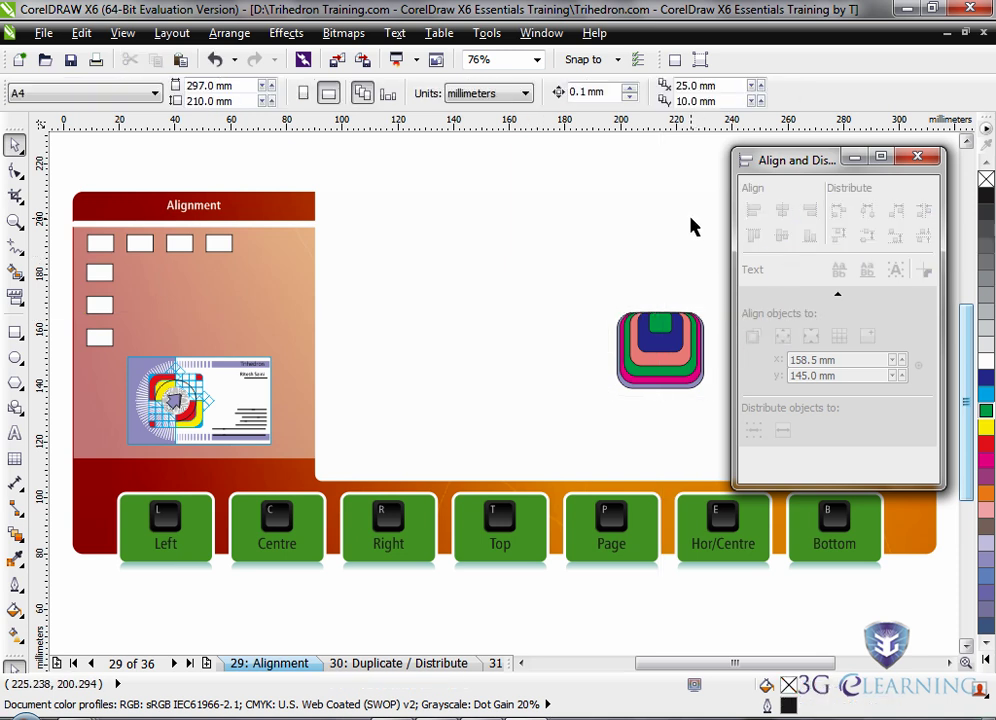
key(ctrl+z)
key(ctrl+z)
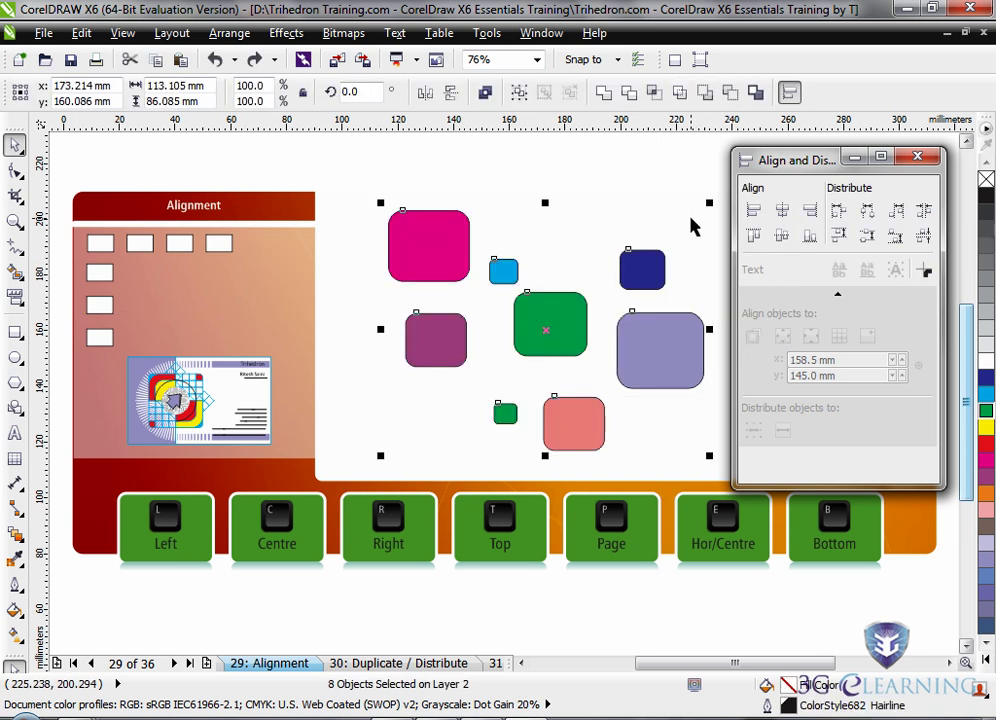
Step: Align the selected squares in turn by their top edges, their vertical centers and their bottom edges
click(754, 237)
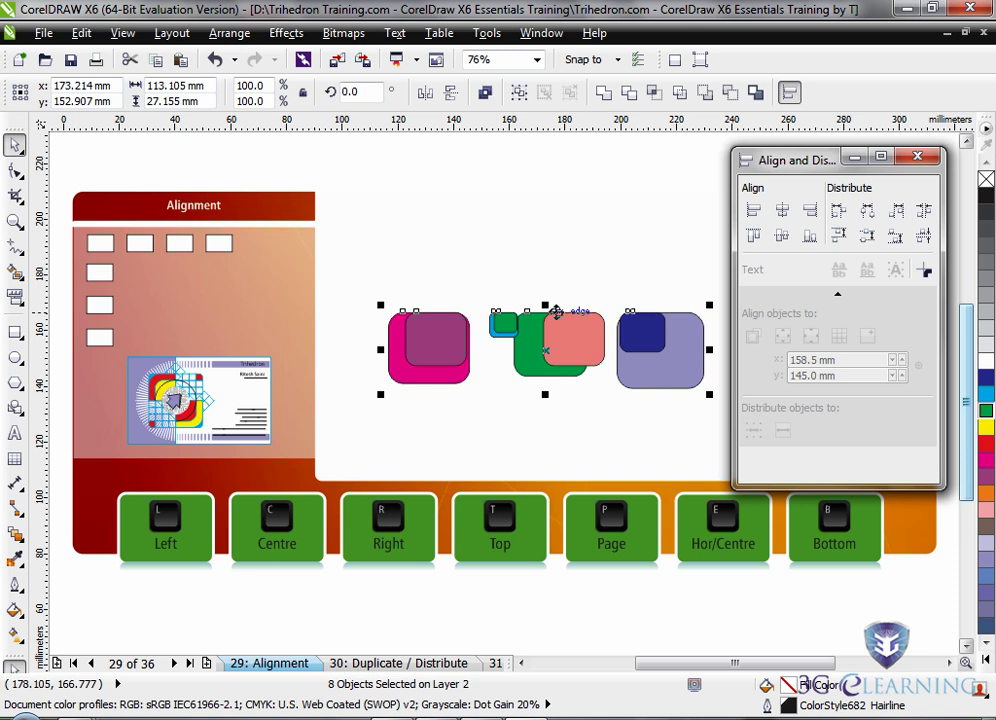
click(782, 237)
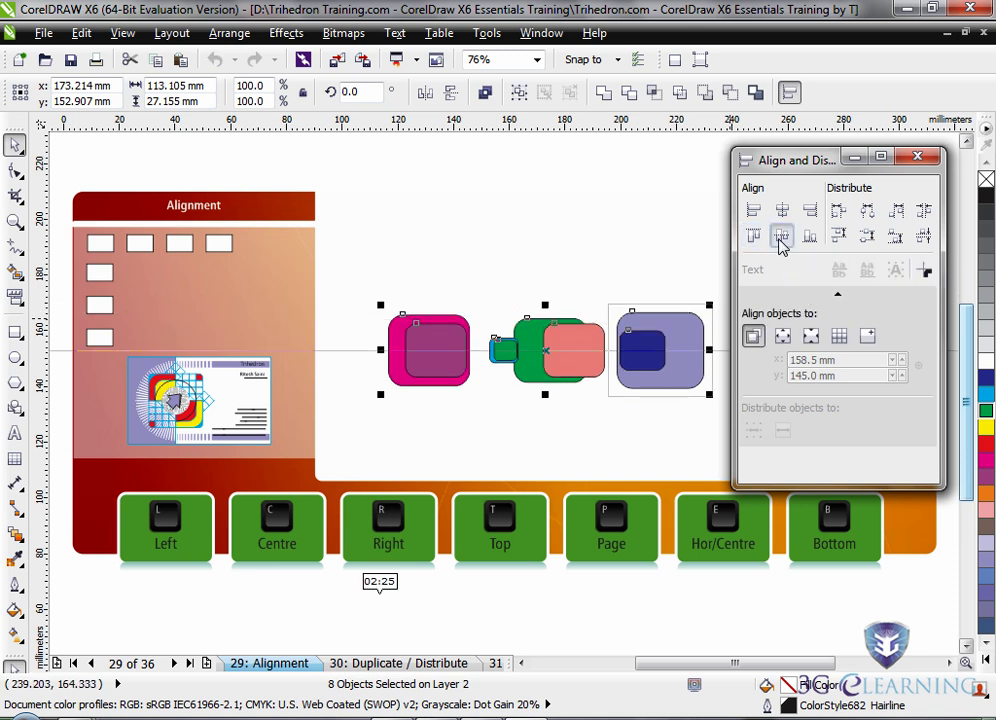
click(578, 289)
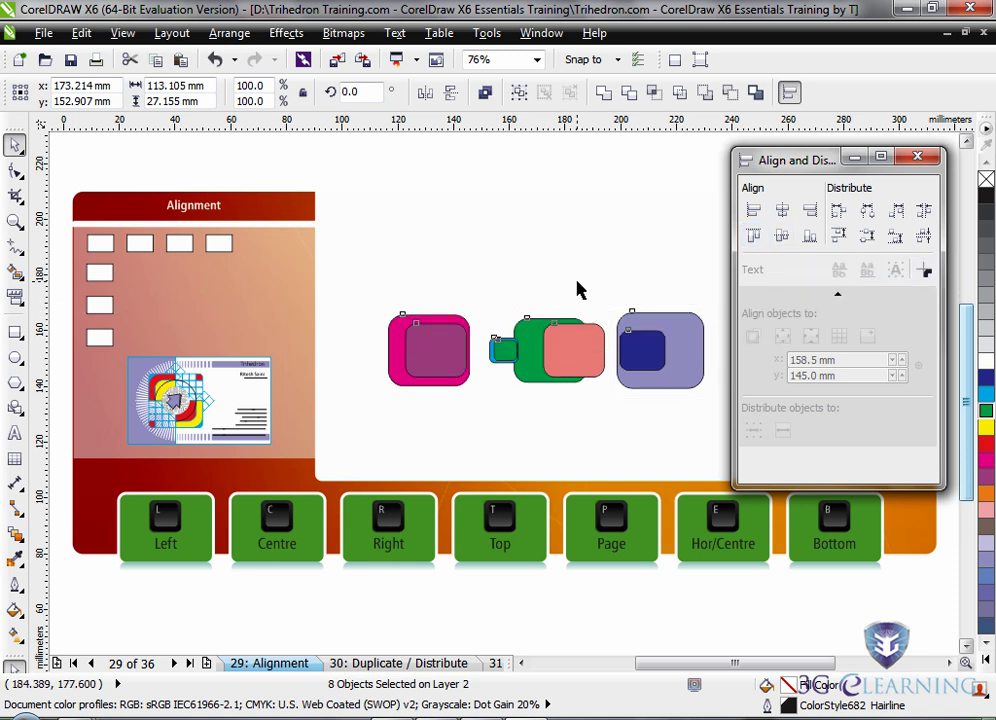
click(809, 241)
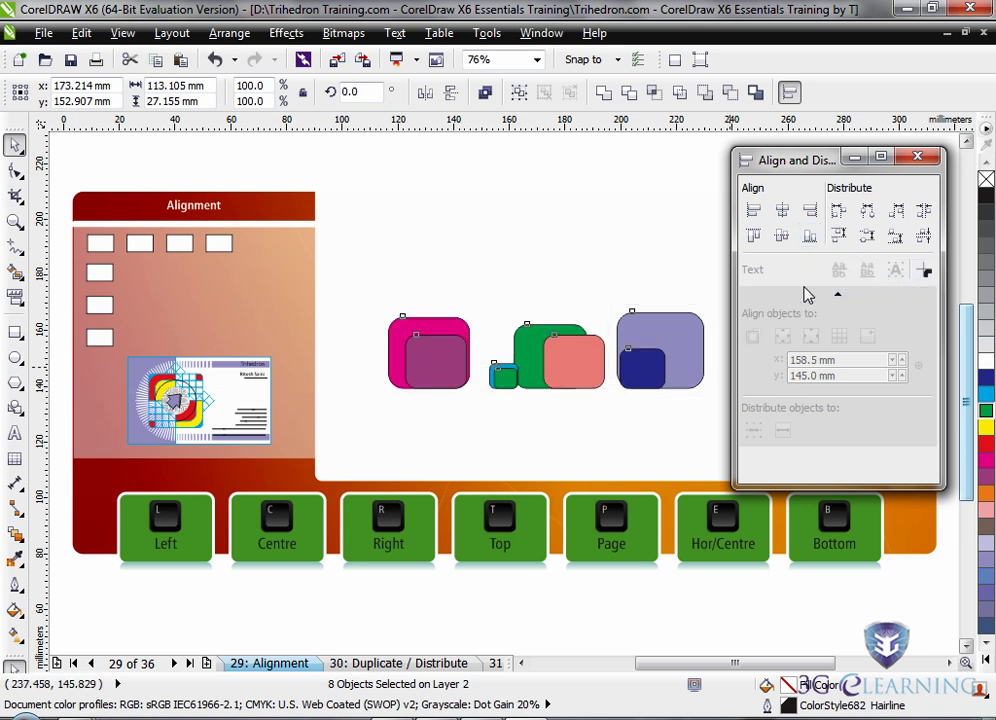
Step: Center the bottom-aligned squares horizontally, undo back to the scattered layout and clear the selection
click(784, 212)
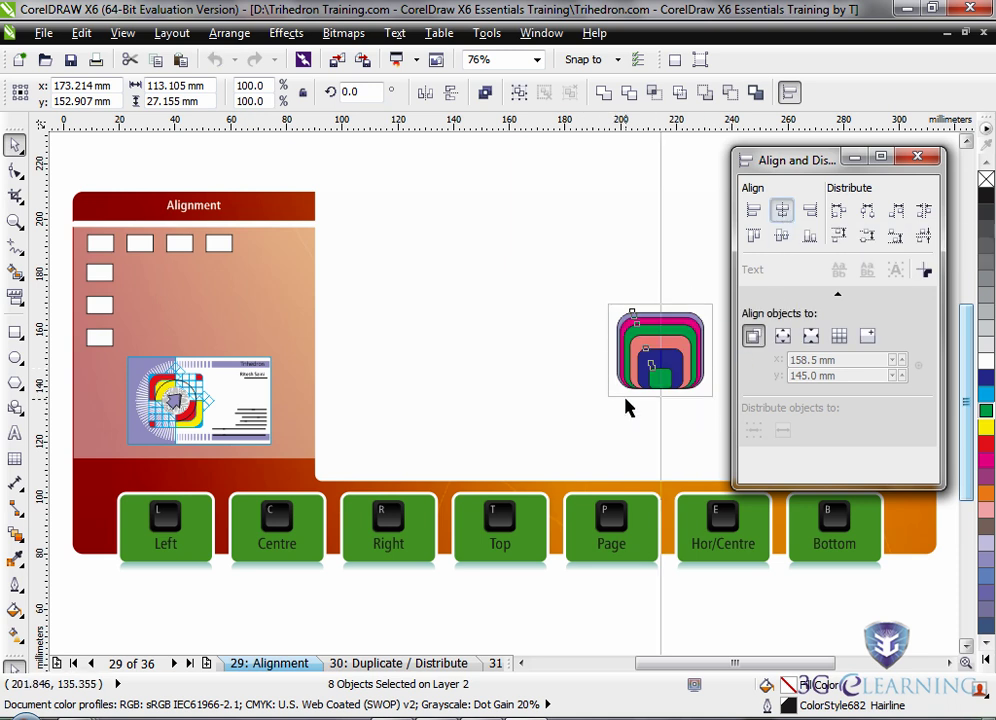
drag(660, 309, 660, 307)
click(660, 188)
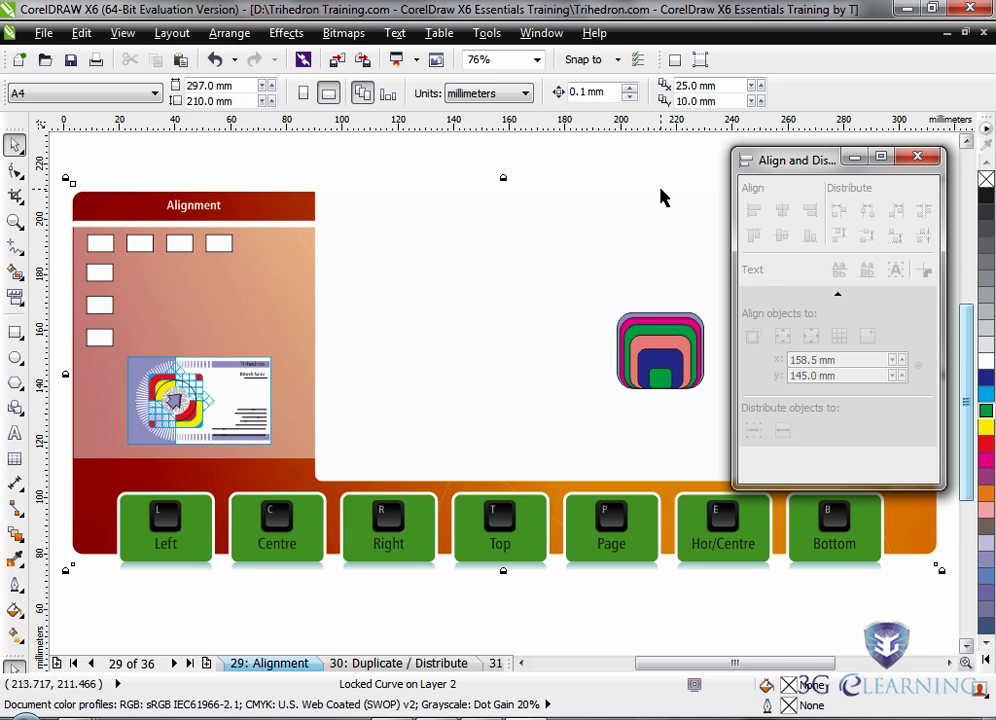
key(ctrl+z)
key(ctrl+z)
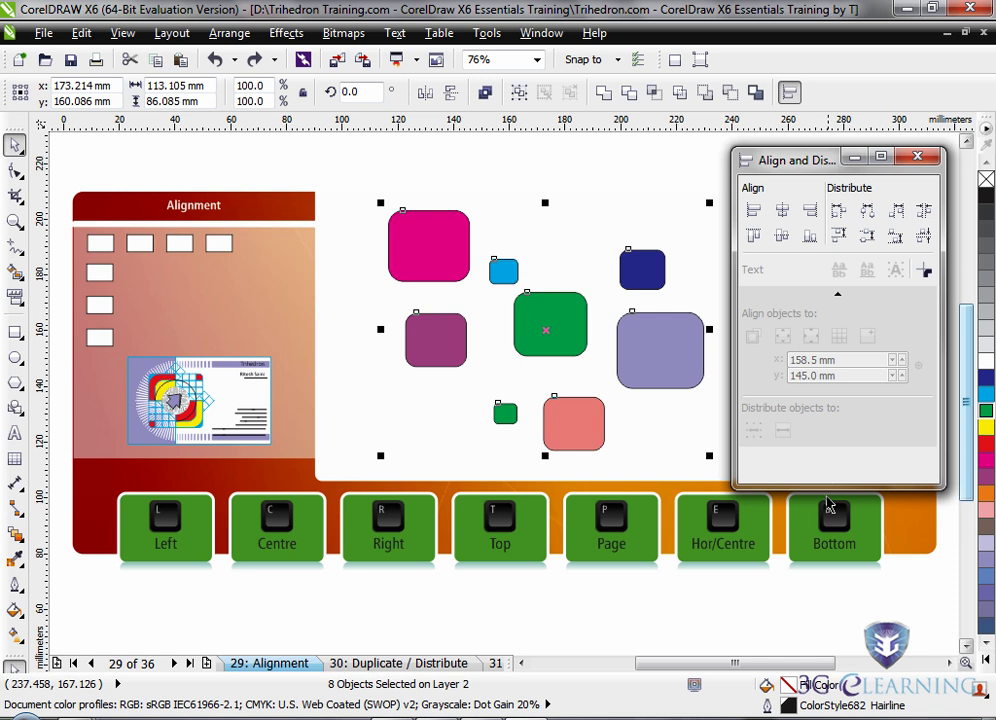
click(776, 596)
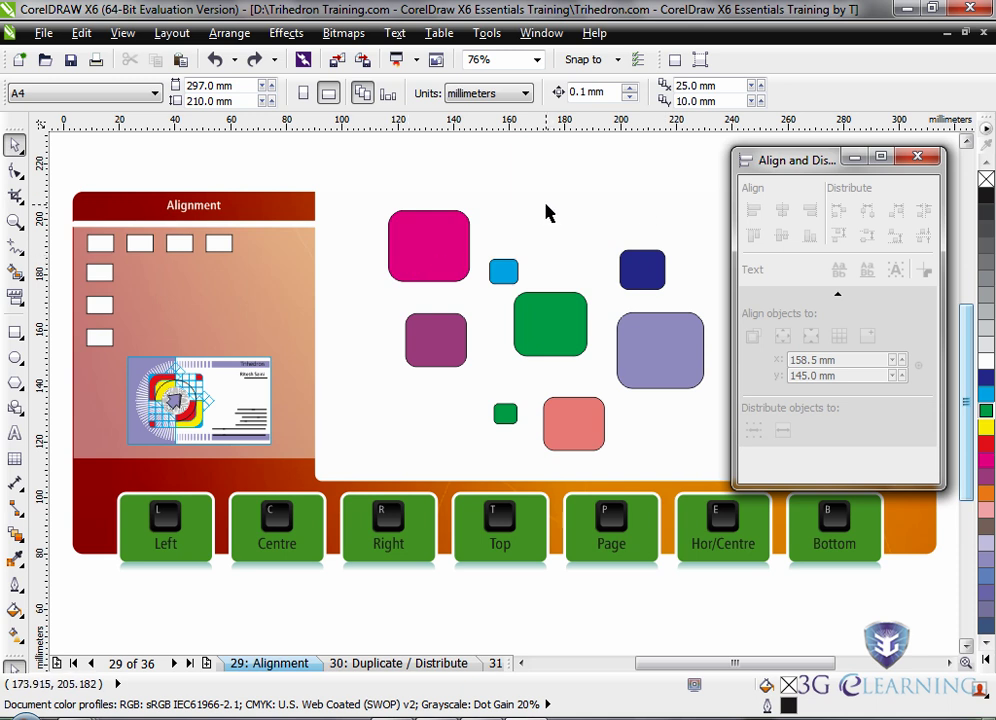
Step: Select all eight coloured squares with a selection box, try the top alignment on them and undo it
click(431, 252)
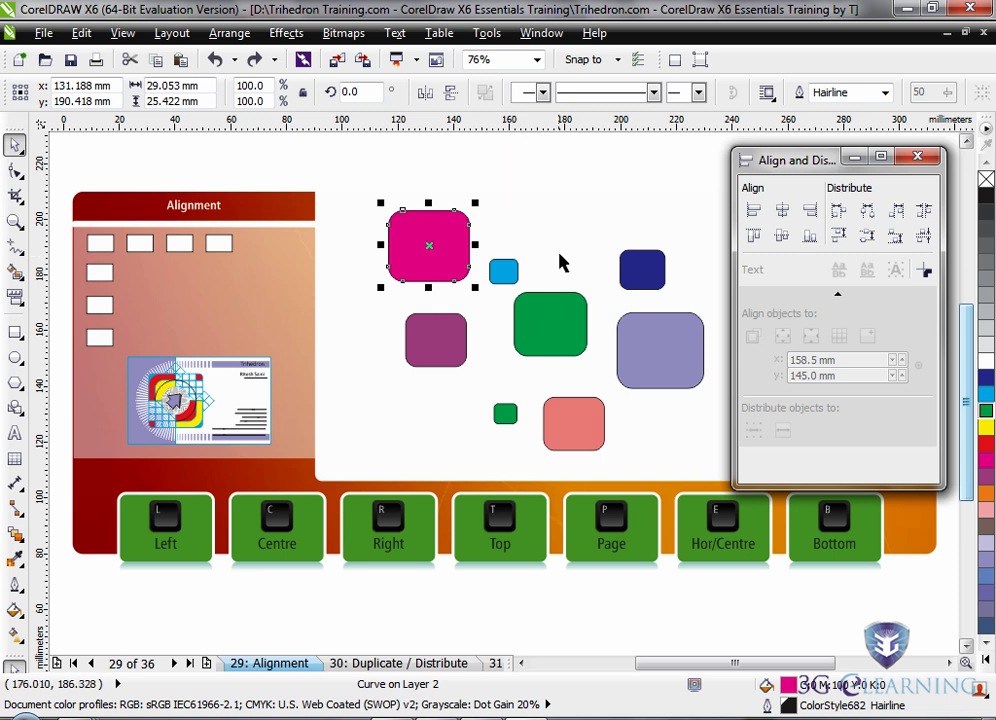
click(535, 174)
drag(339, 199, 724, 472)
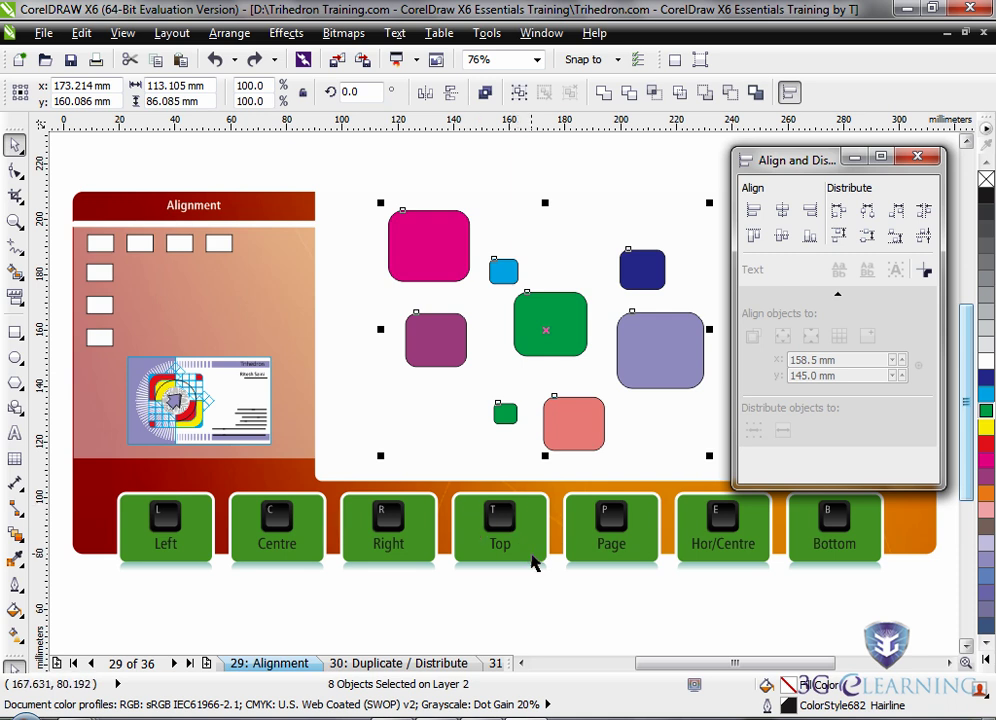
key(t)
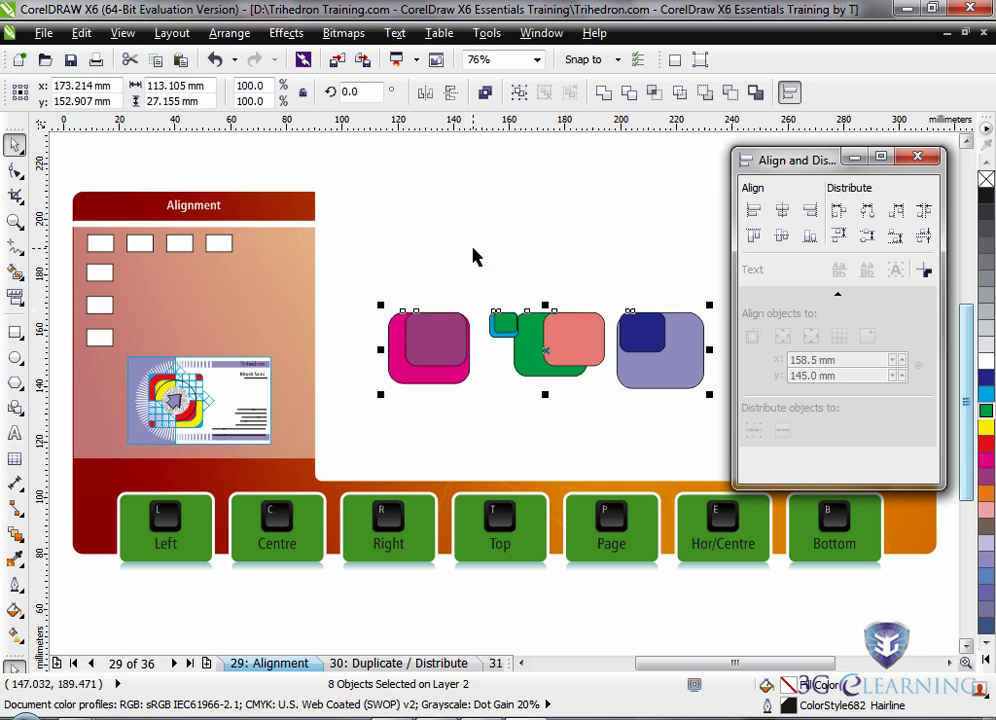
key(ctrl+z)
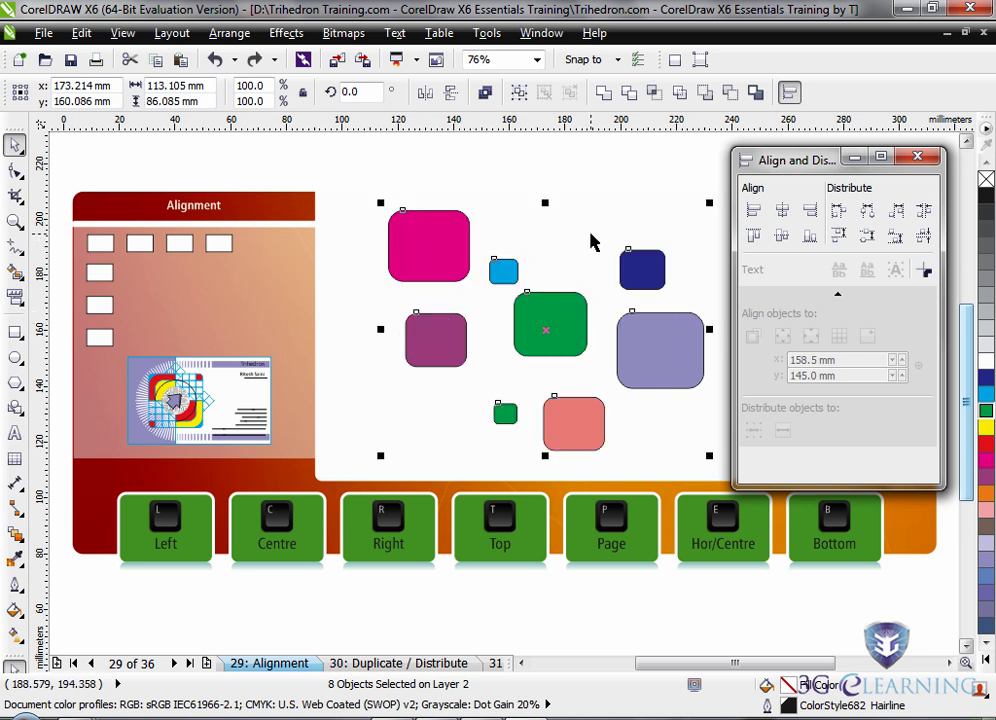
Step: Select all eight squares, remove the purple one from the selection, add it back and clear the selection
click(656, 195)
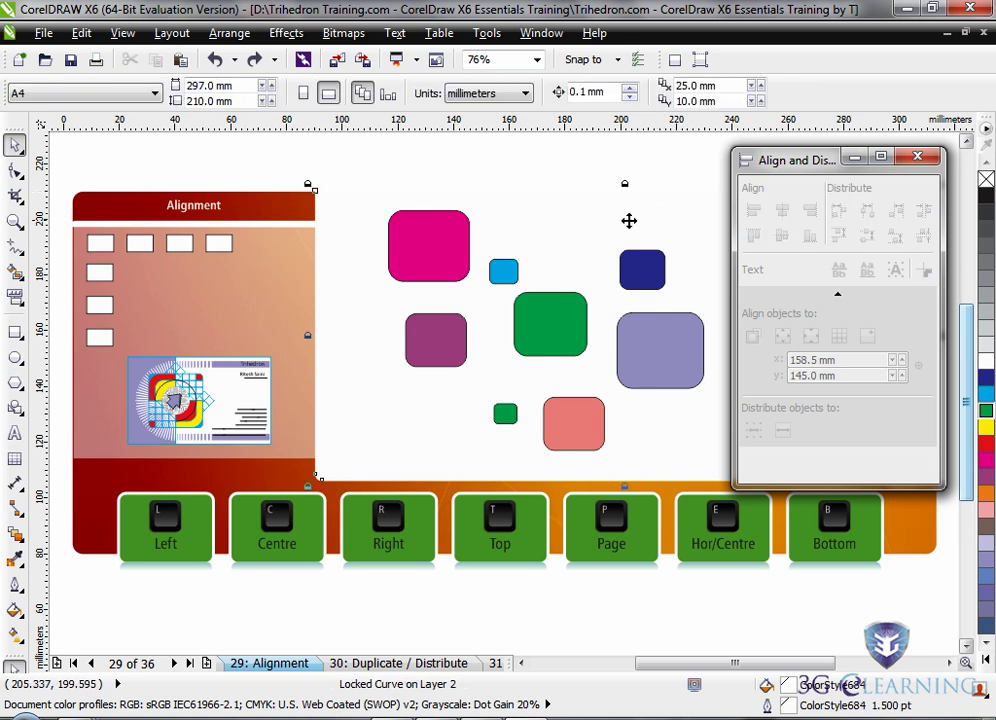
key(Escape)
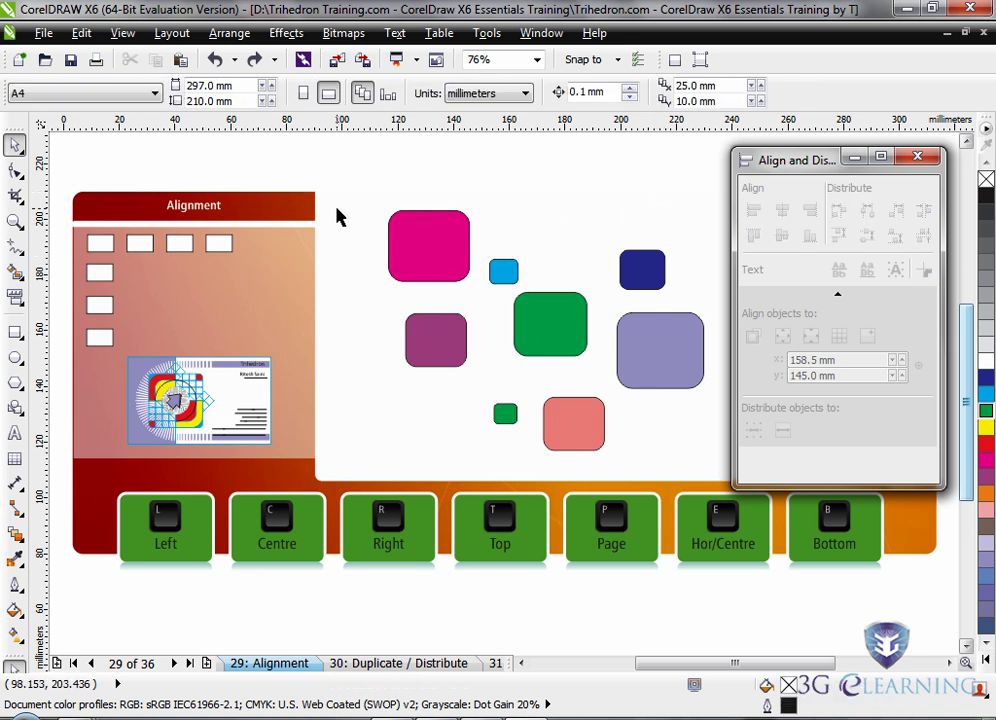
drag(338, 209, 714, 462)
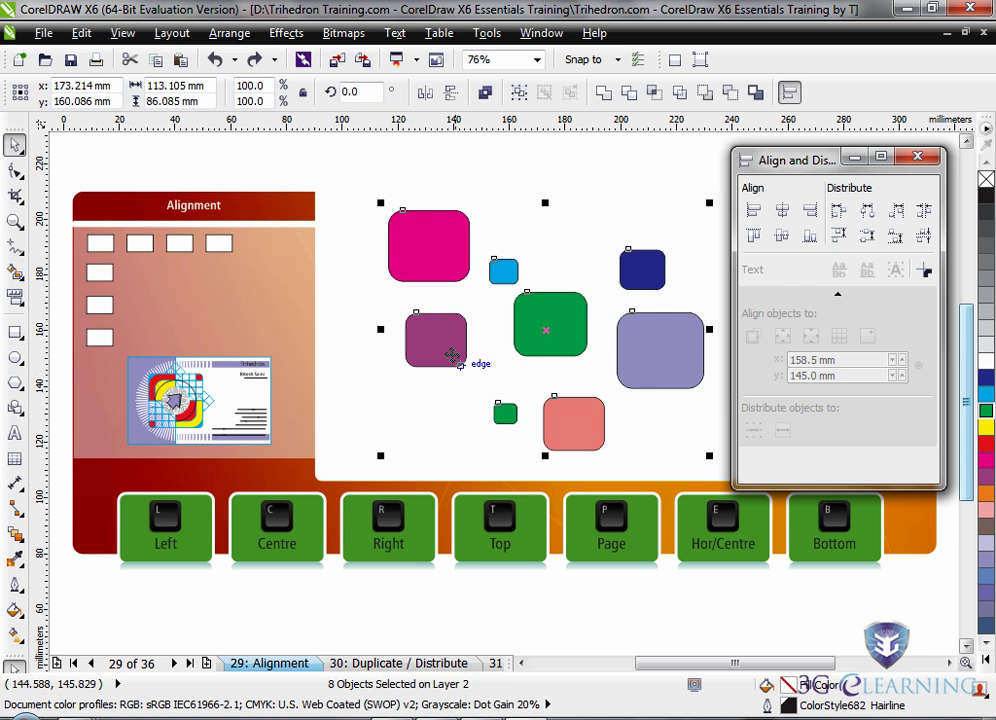
shift+click(434, 339)
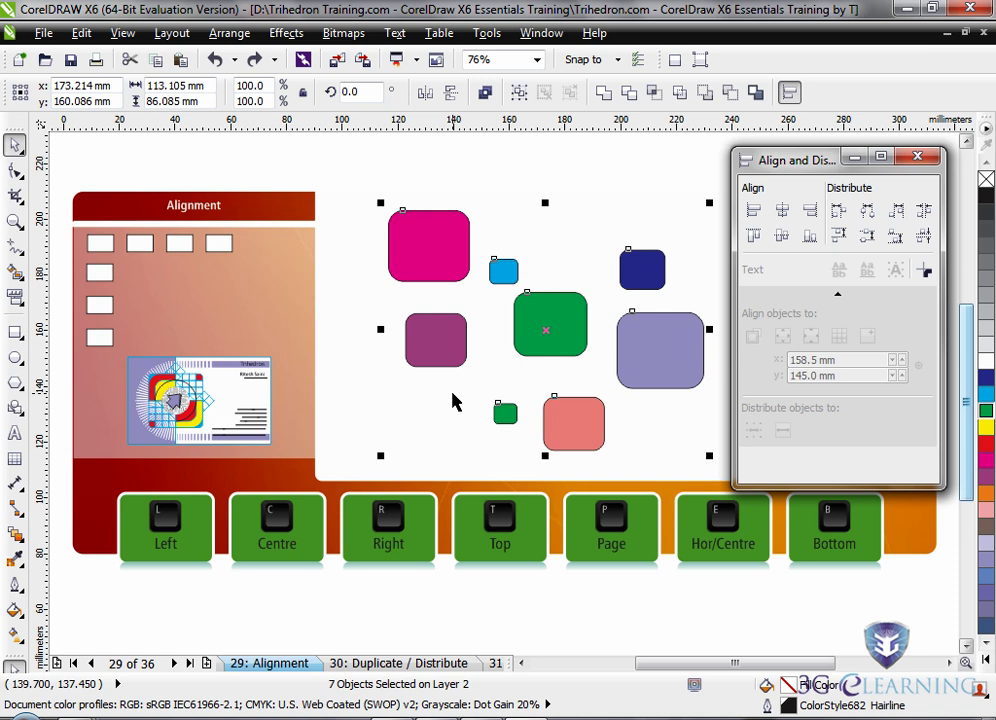
shift+click(437, 350)
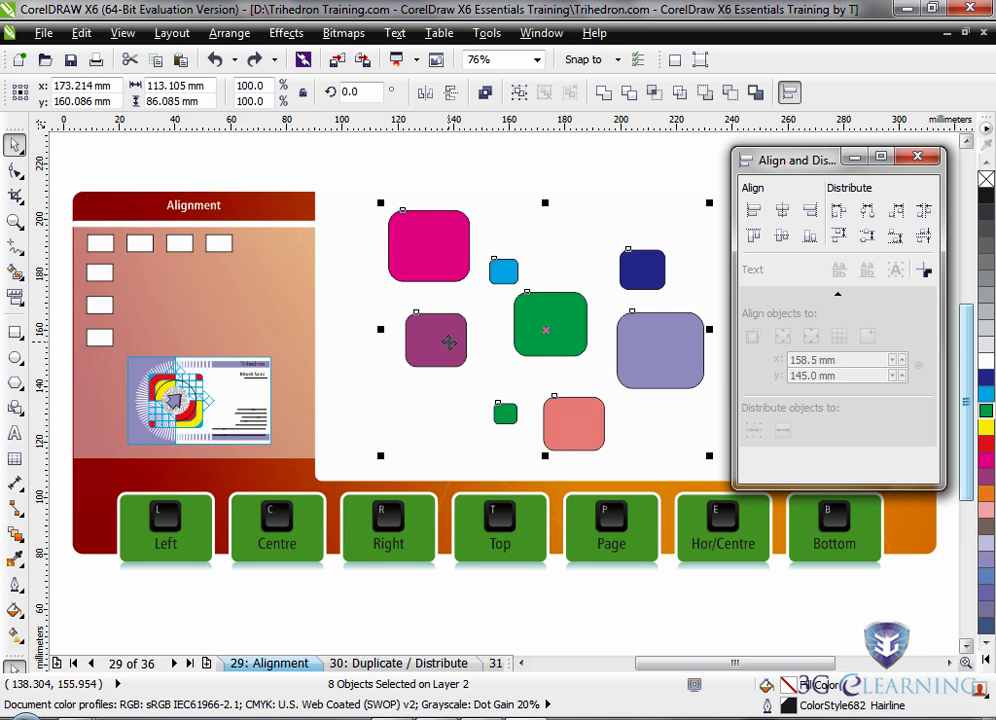
click(342, 313)
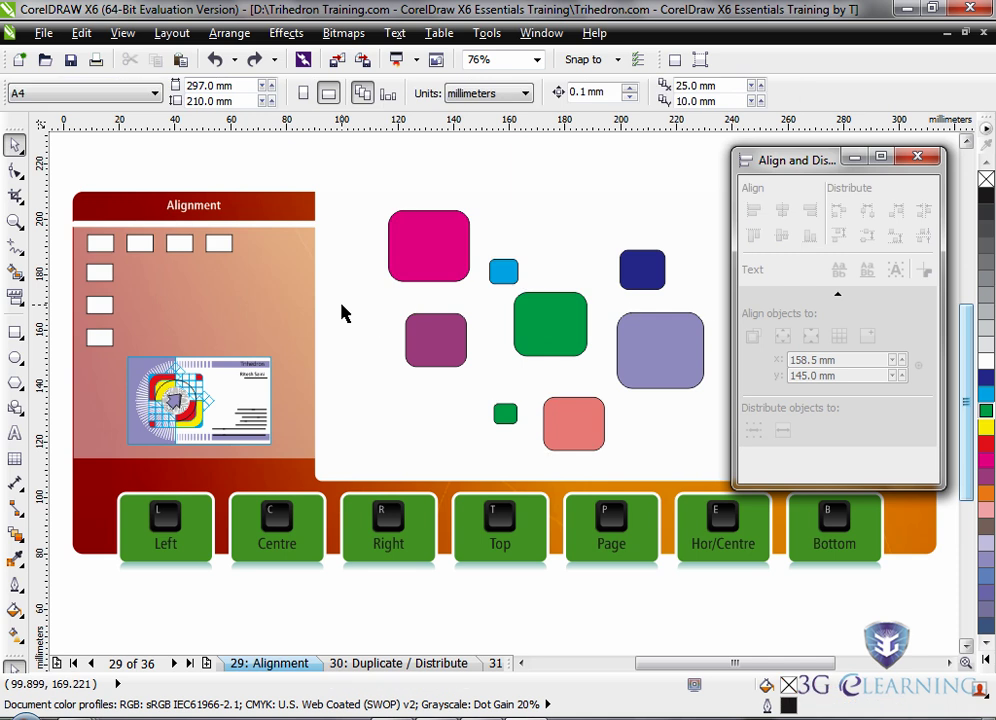
Step: Select the eight coloured squares one by one, starting with the magenta one and ending with the small green one
click(423, 251)
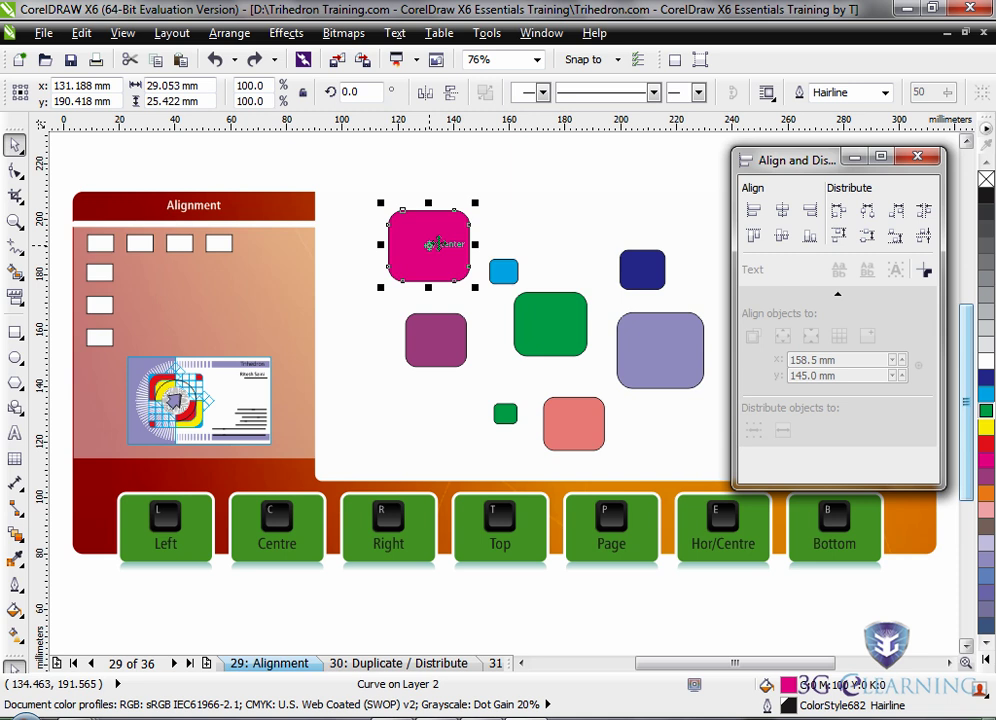
shift+click(500, 272)
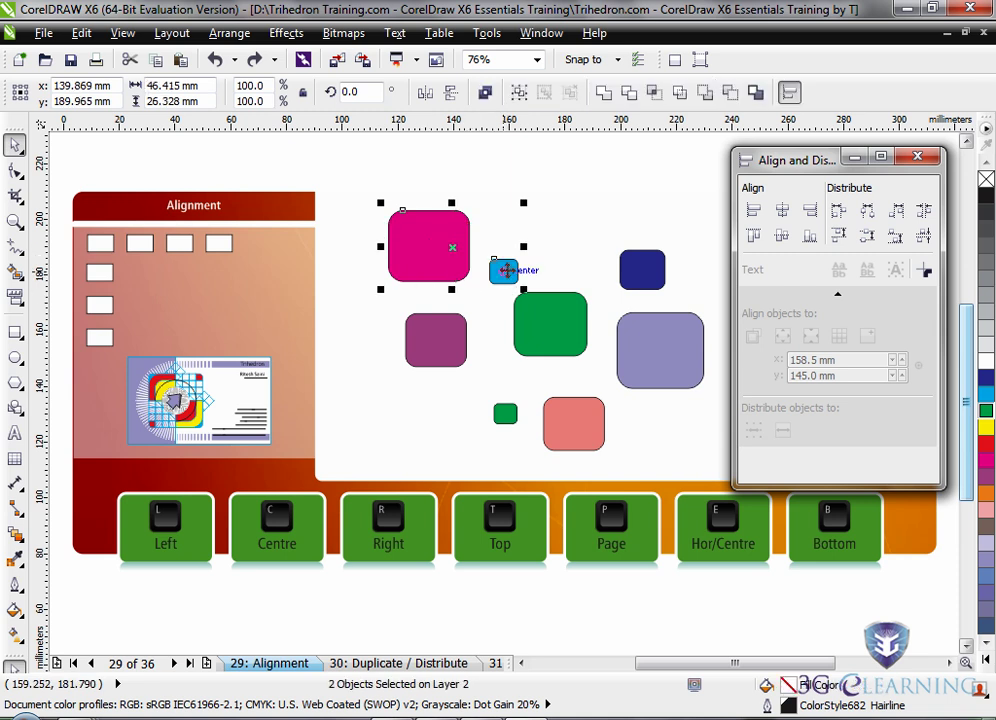
shift+click(650, 270)
shift+click(680, 340)
shift+click(560, 336)
shift+click(586, 430)
shift+click(424, 350)
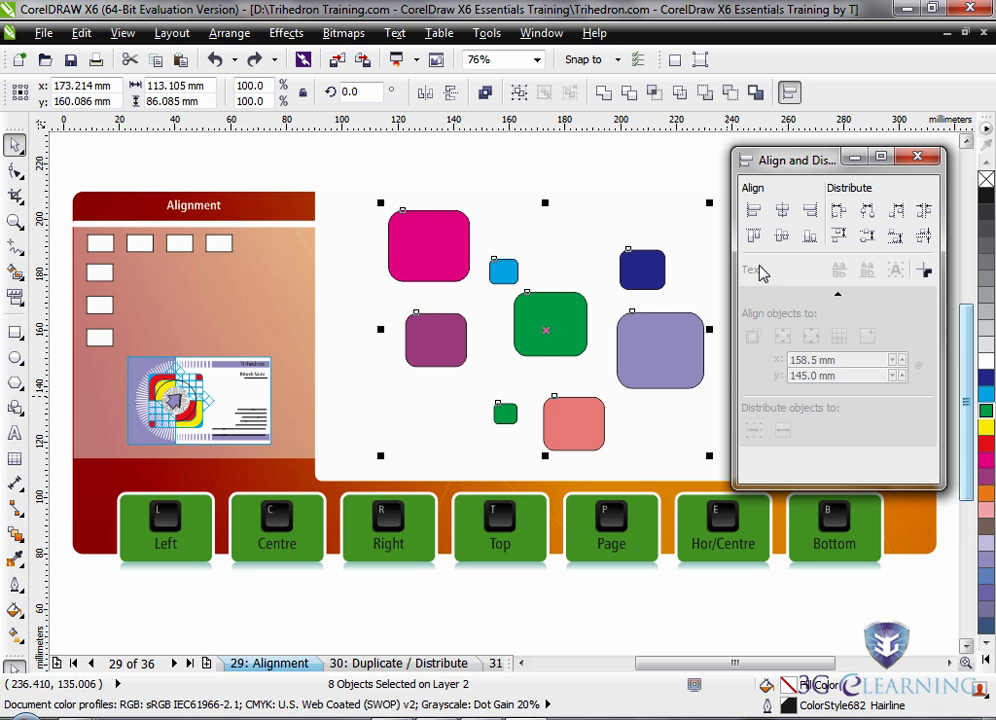
Step: Try aligning the squares to the small green one by tops and horizontal centers, and by both centers, undoing each attempt
click(782, 211)
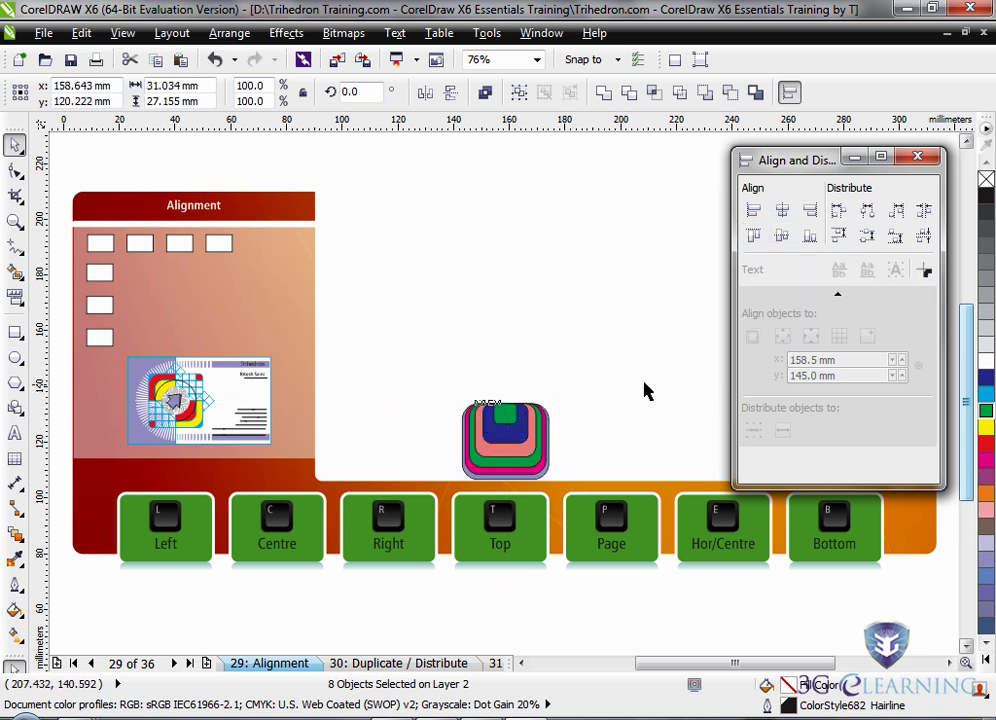
key(ctrl+z)
click(782, 236)
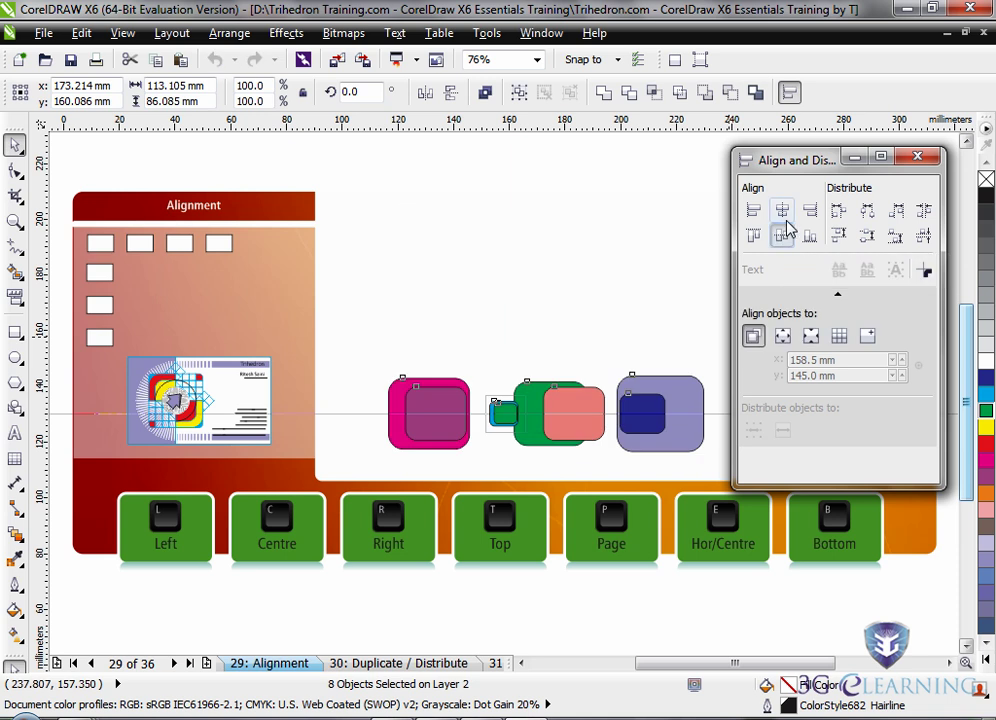
click(782, 211)
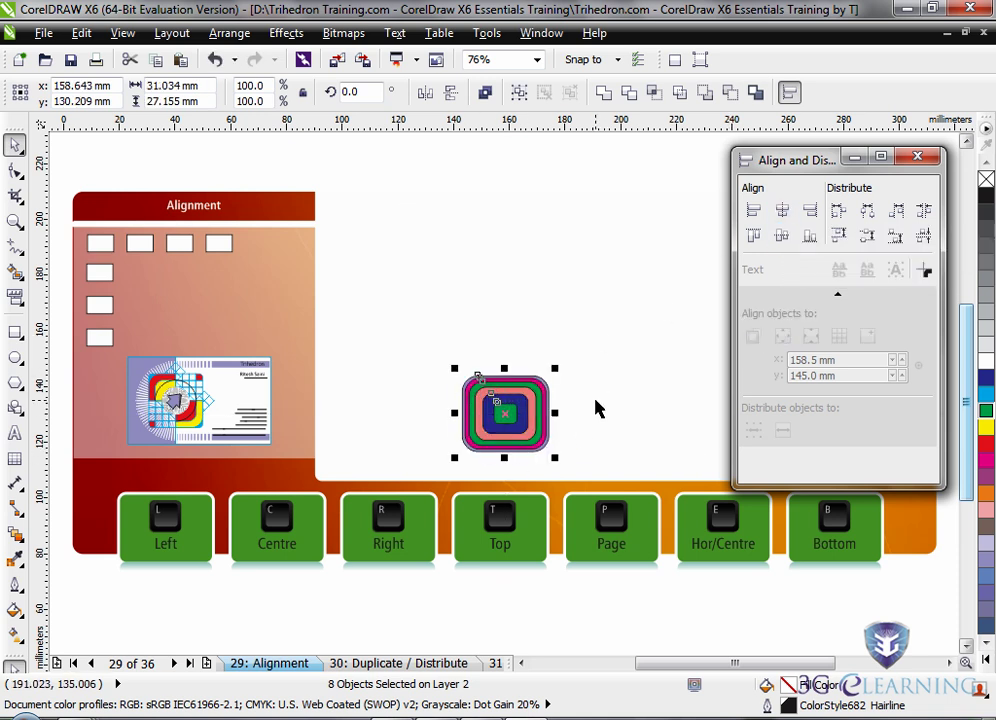
key(ctrl+z)
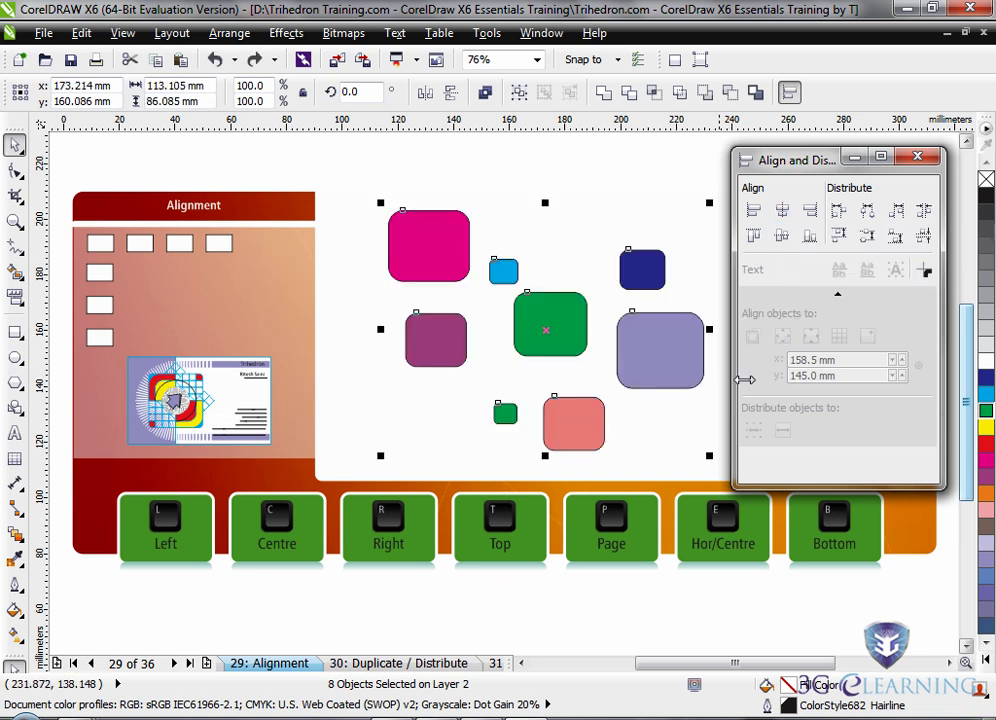
Step: Close the Align and Distribute options with all eight squares still selected
click(918, 158)
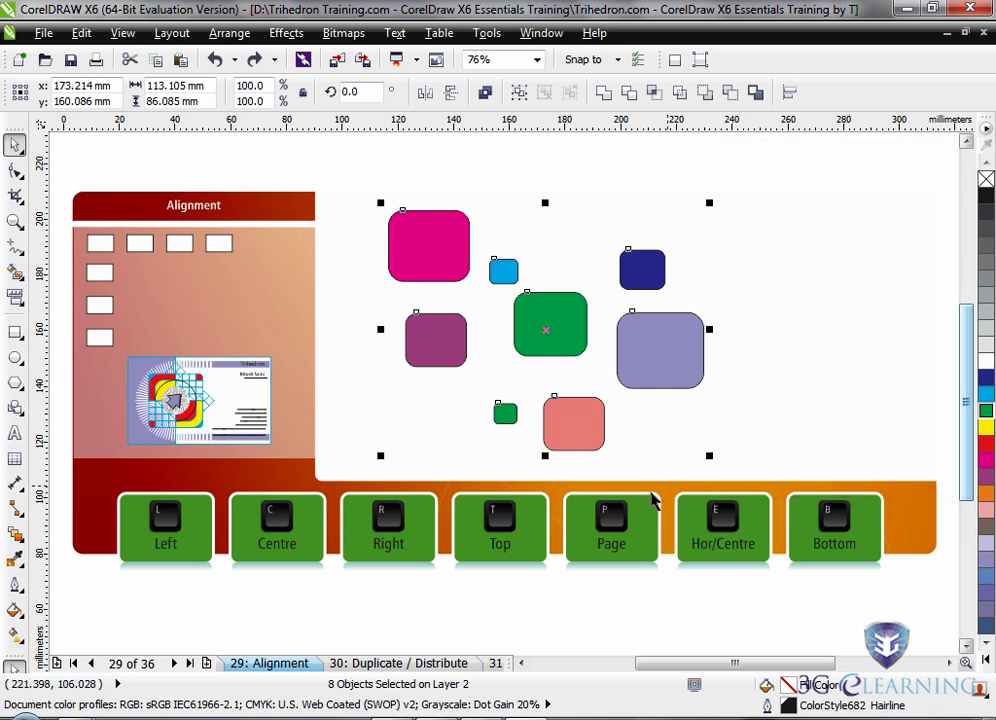
Step: Select all eight squares with the purple one re-added last, try aligning their left edges to it, undo the alignment and clear the selection
click(847, 349)
drag(345, 162, 781, 442)
shift+click(432, 342)
shift+click(428, 345)
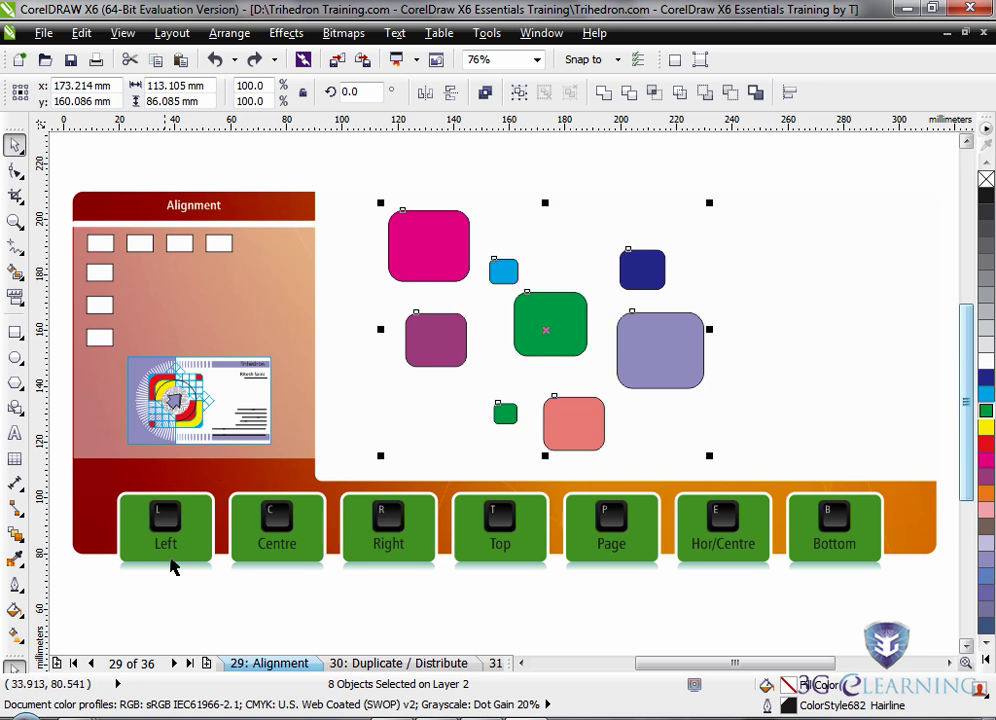
key(l)
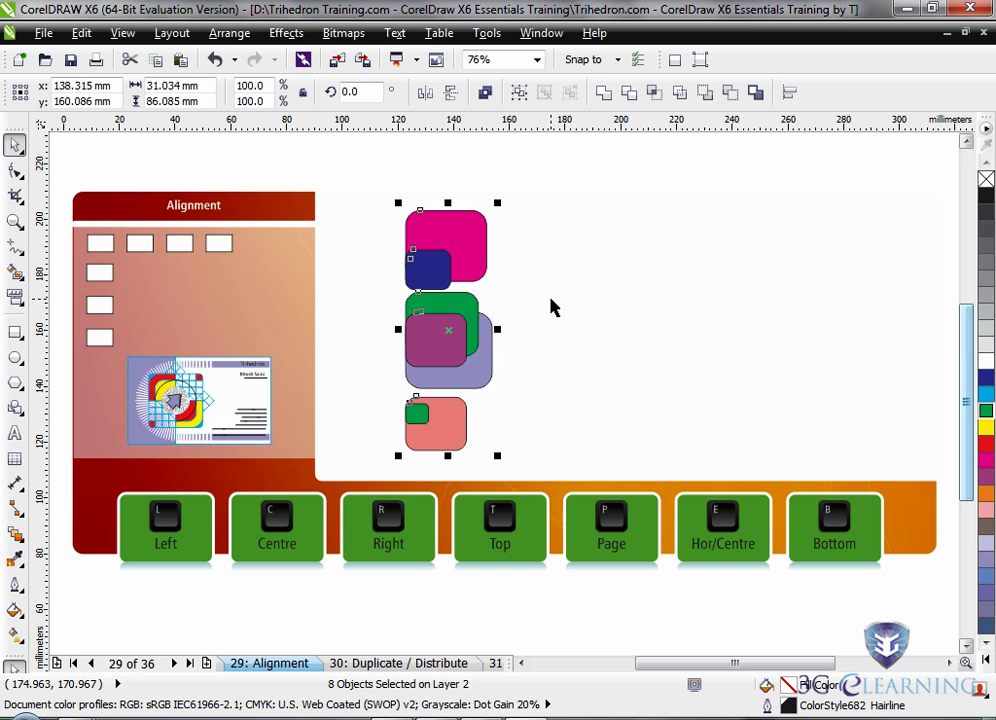
key(ctrl+z)
click(792, 183)
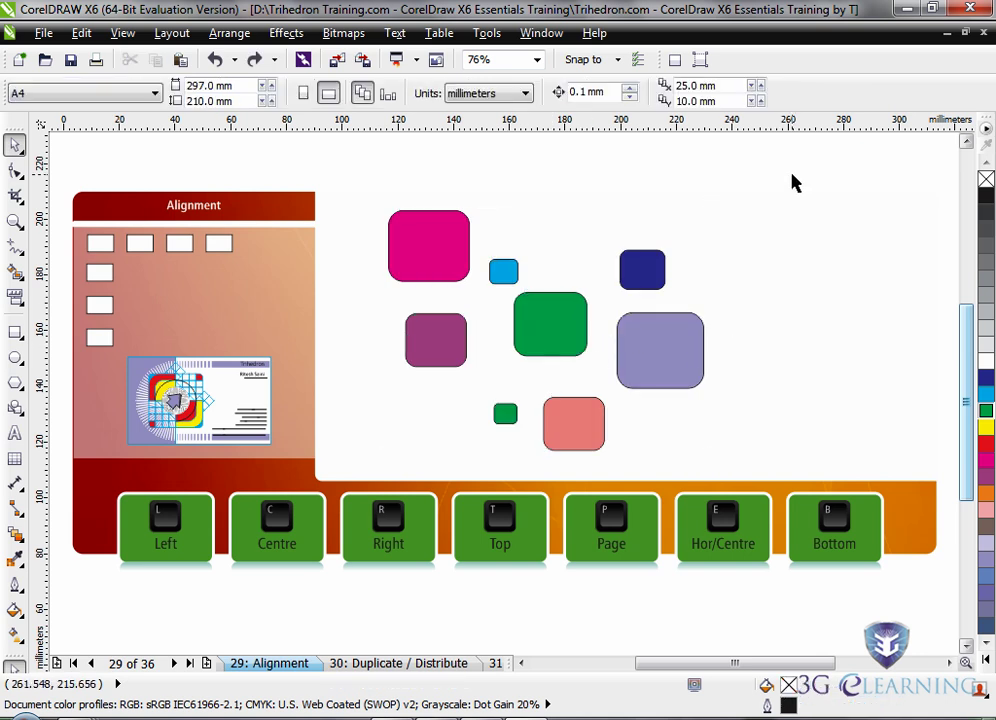
Step: Select all eight squares, re-add the small green one last, try centering them on its vertical axis, undo that and deselect everything
drag(792, 176, 349, 472)
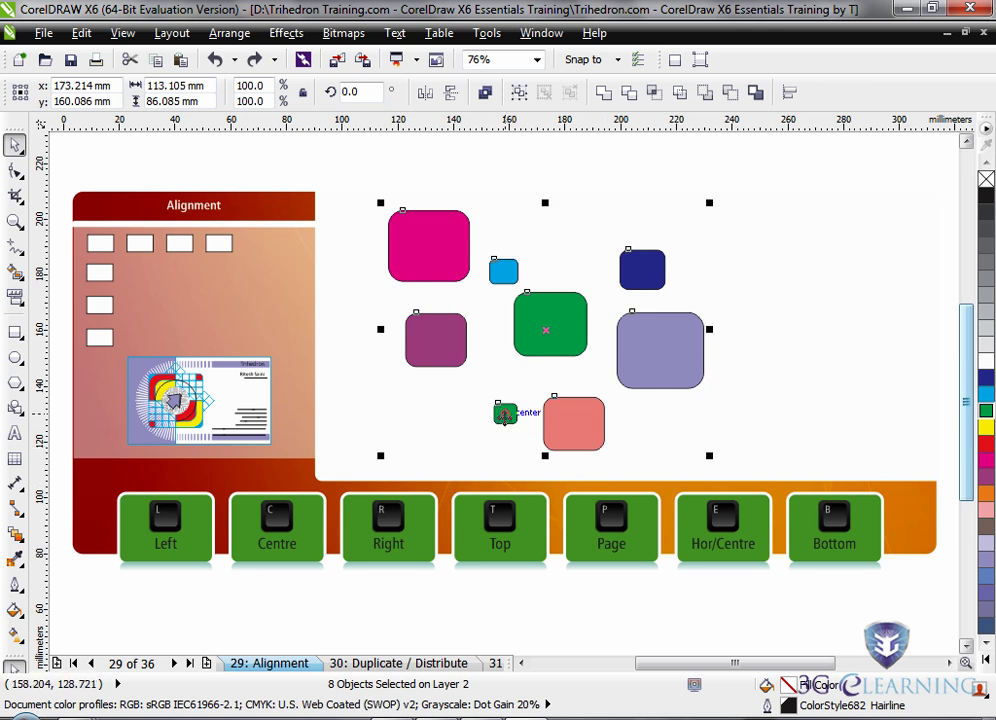
shift+click(505, 414)
shift+click(507, 416)
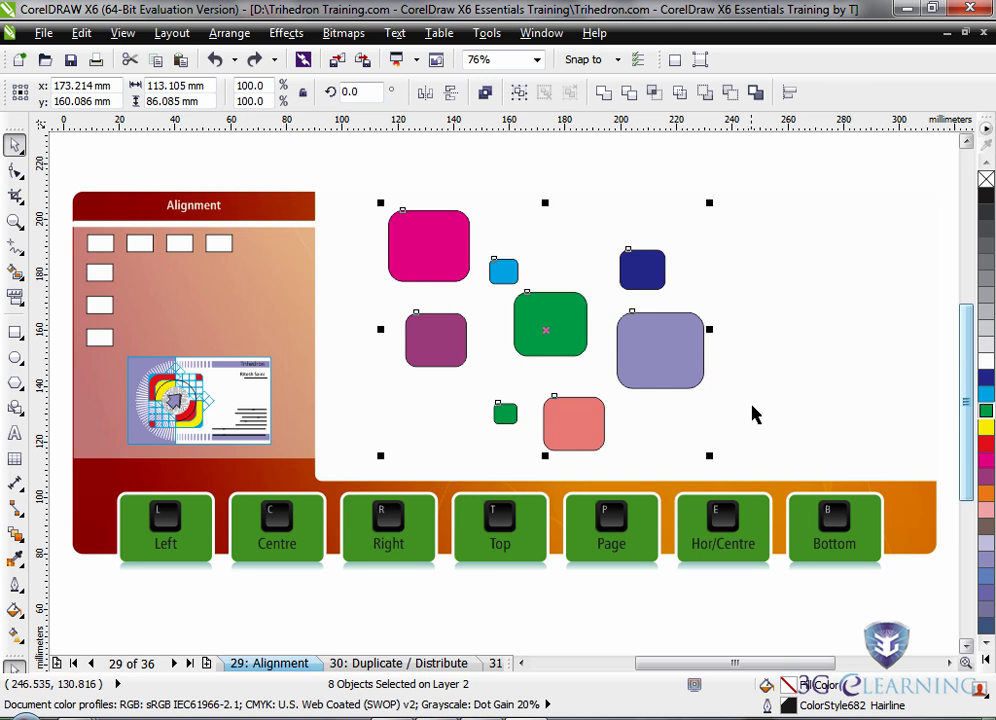
key(c)
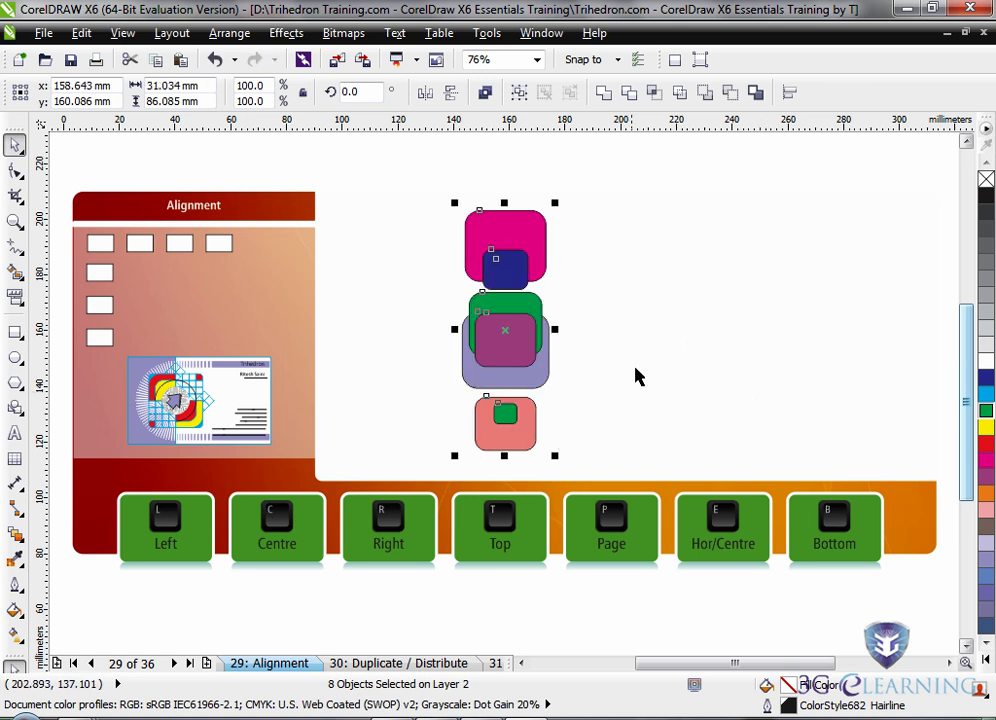
key(ctrl+z)
click(711, 422)
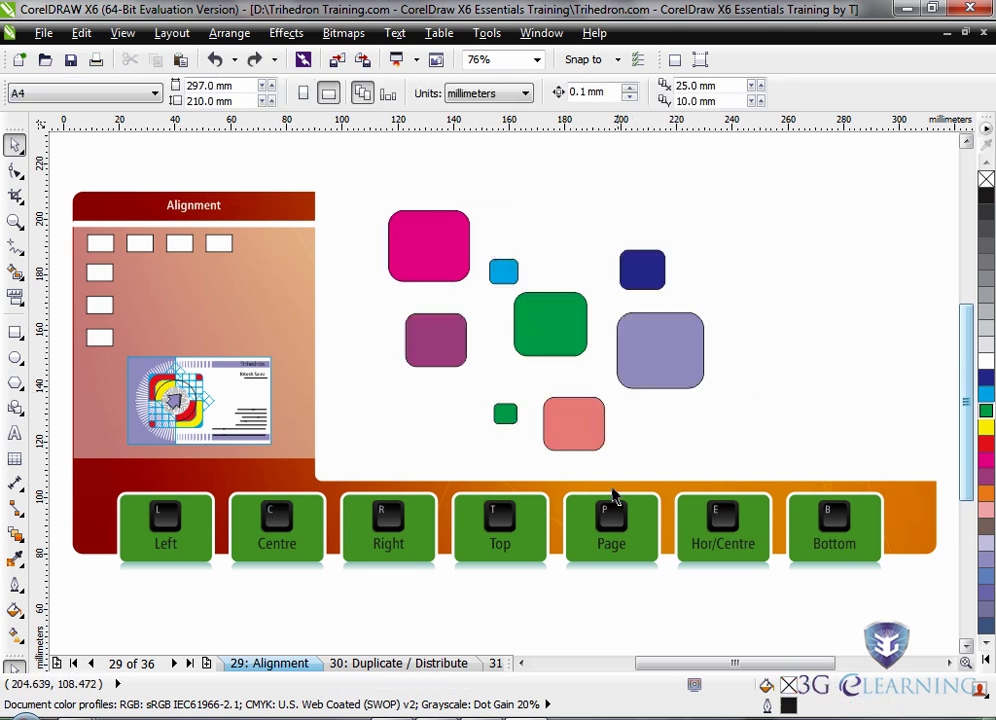
Step: Repeat the vertical-axis centering of all eight squares with the small green one as the last-added reference, undo it and clear the selection
click(505, 414)
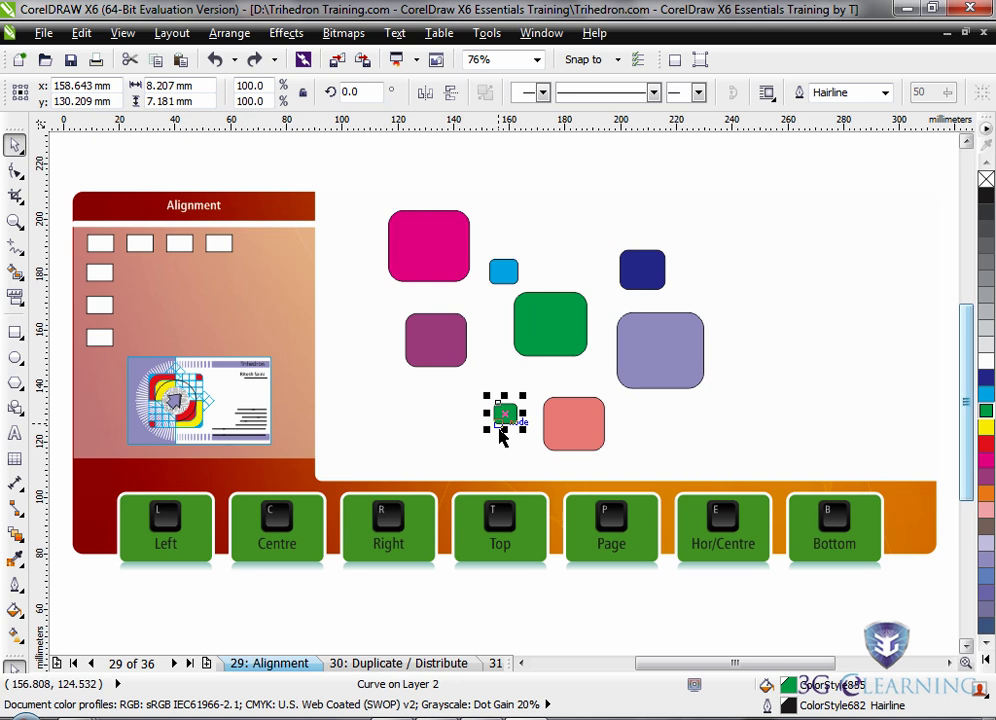
click(783, 380)
drag(775, 172, 358, 474)
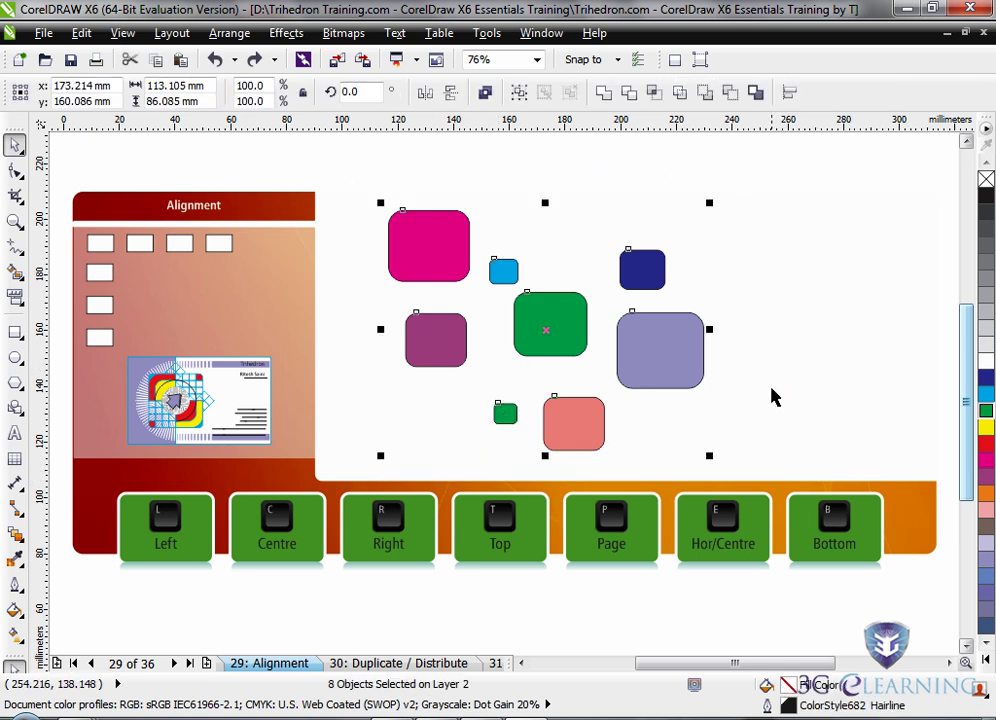
shift+click(503, 412)
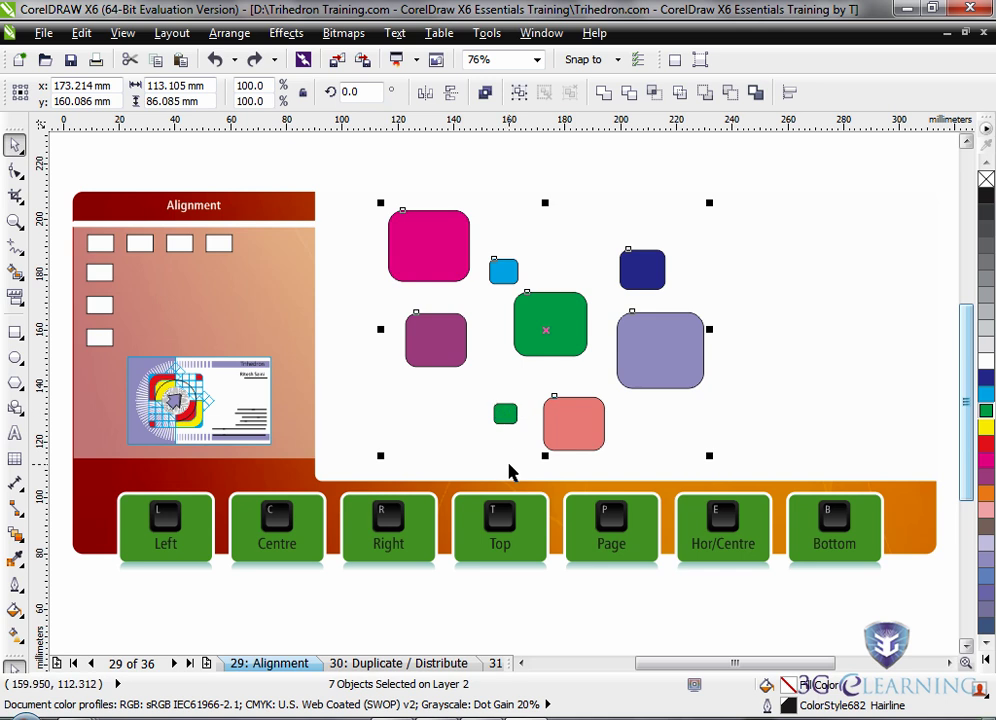
shift+click(505, 416)
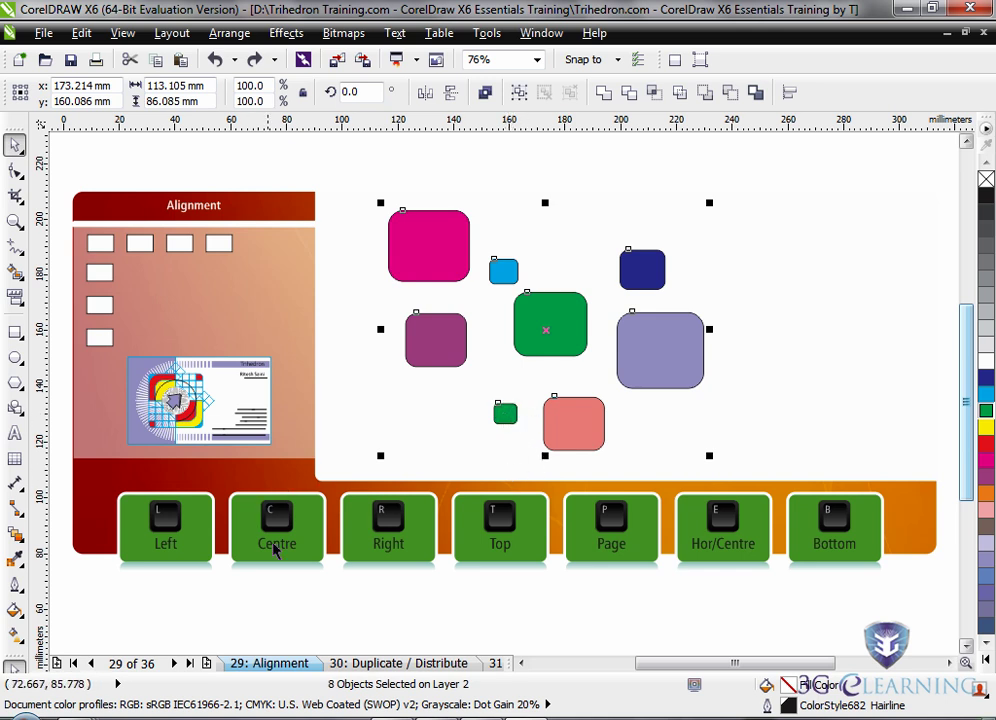
key(c)
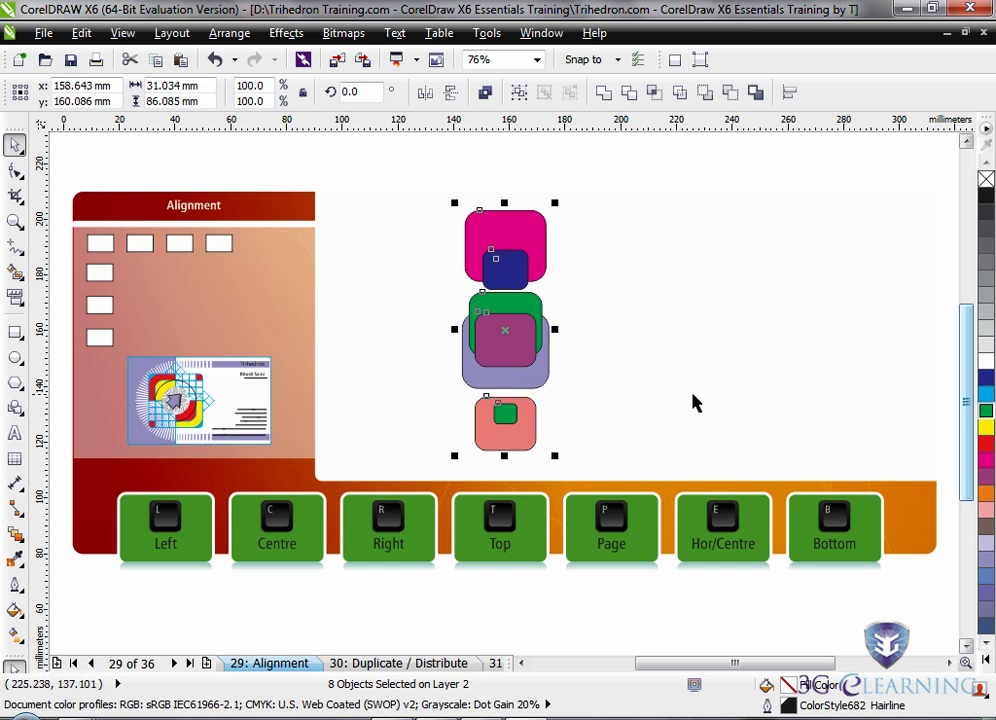
key(ctrl+z)
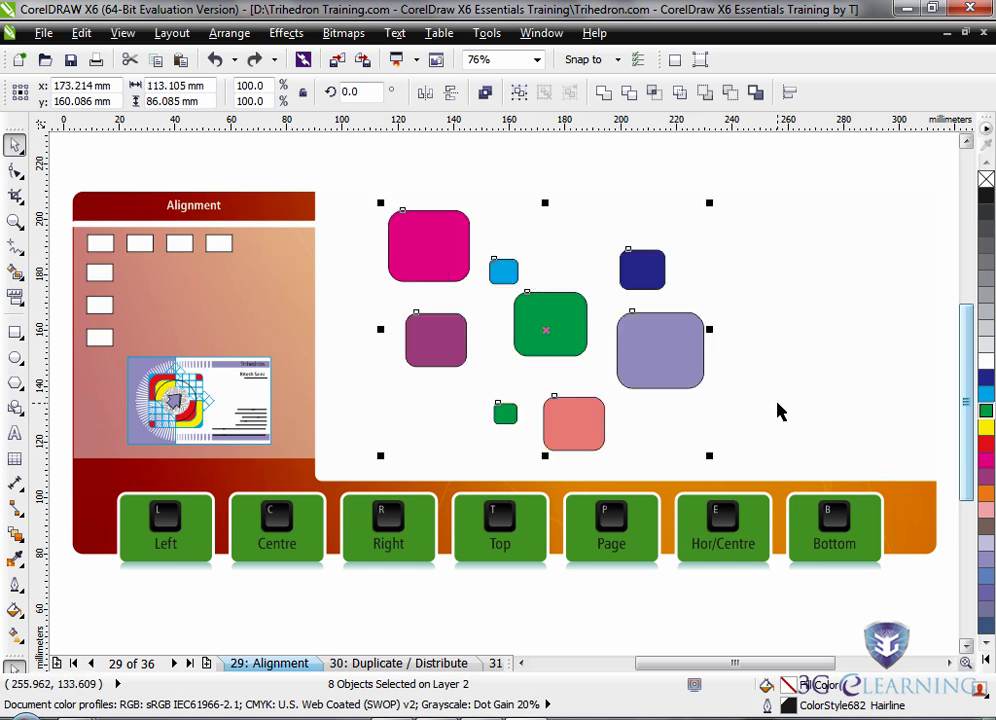
click(781, 361)
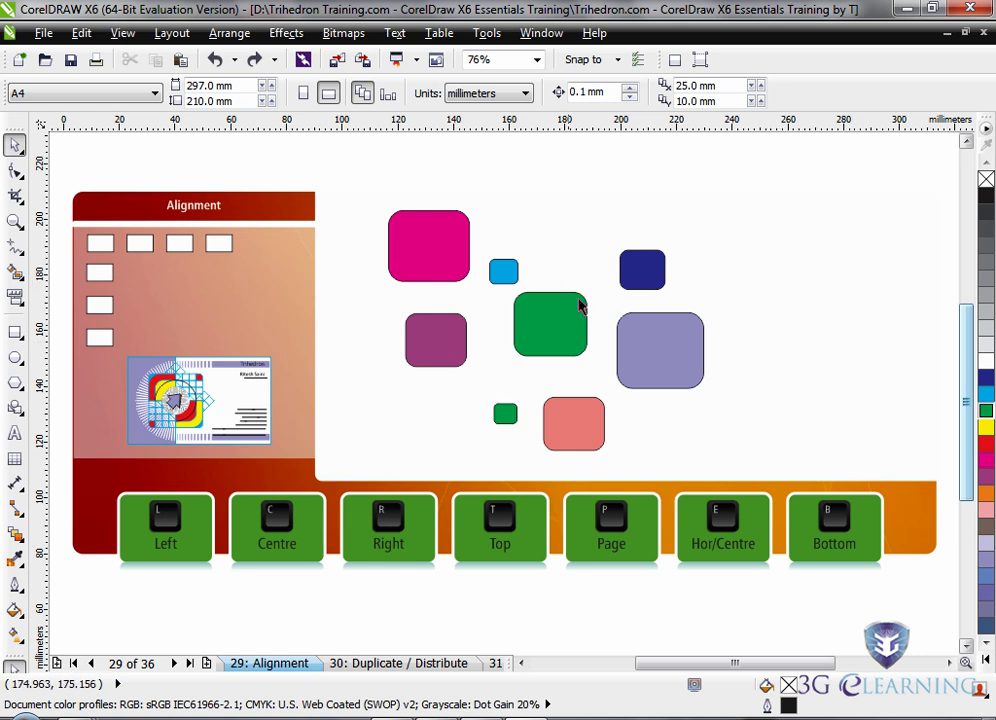
Step: Place the lavender square behind the magenta square in the stacking order and clear the selection
right_click(660, 360)
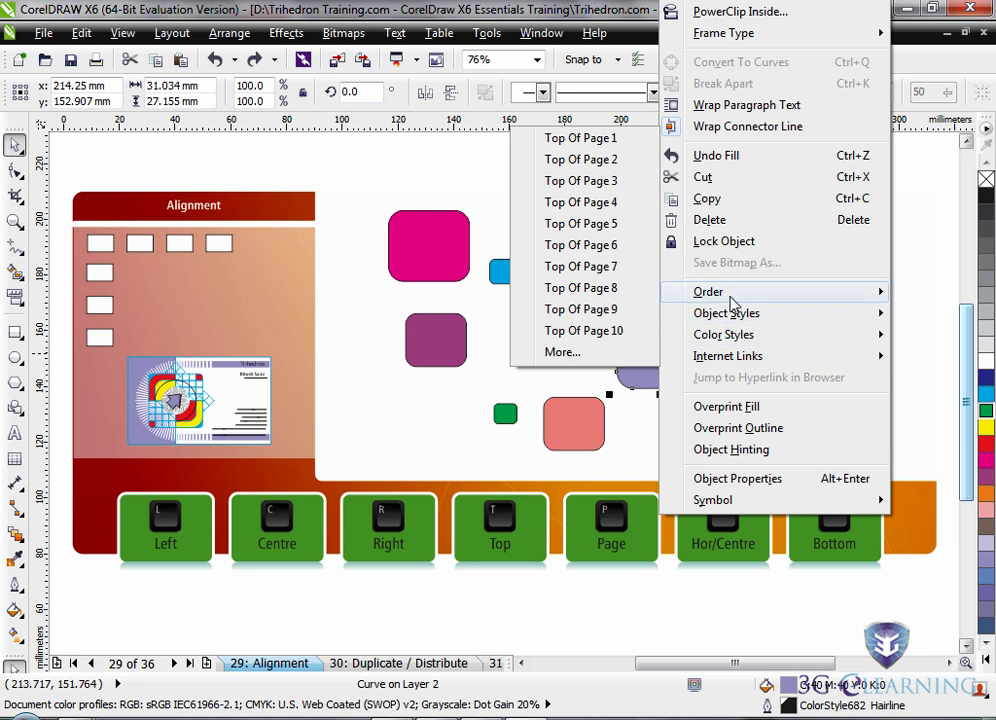
mouse_move(716, 293)
click(515, 261)
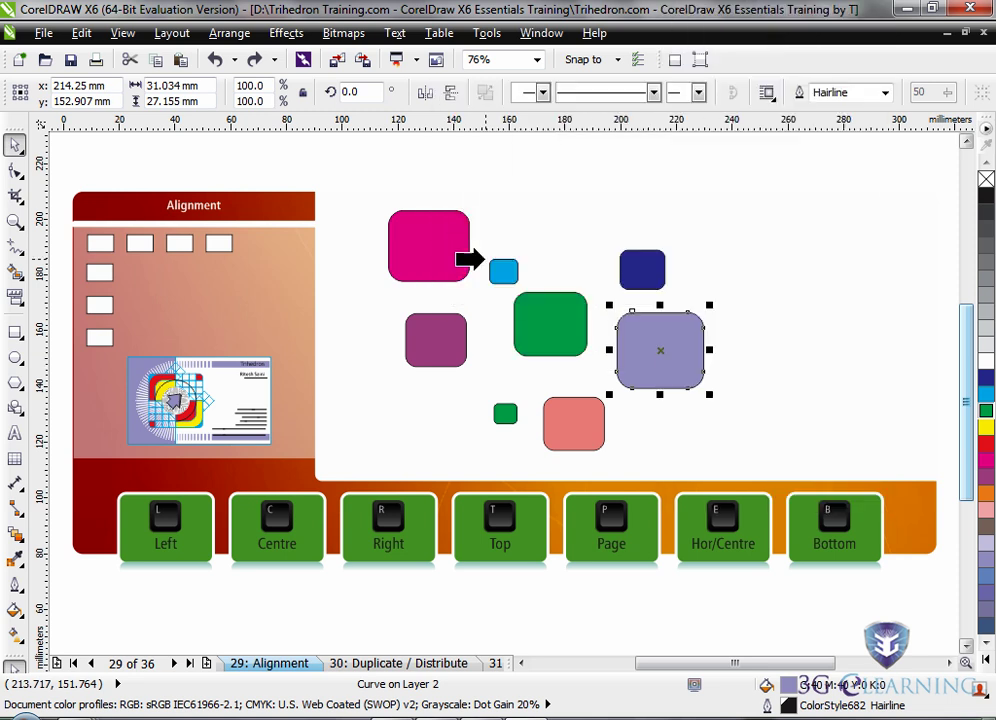
click(445, 258)
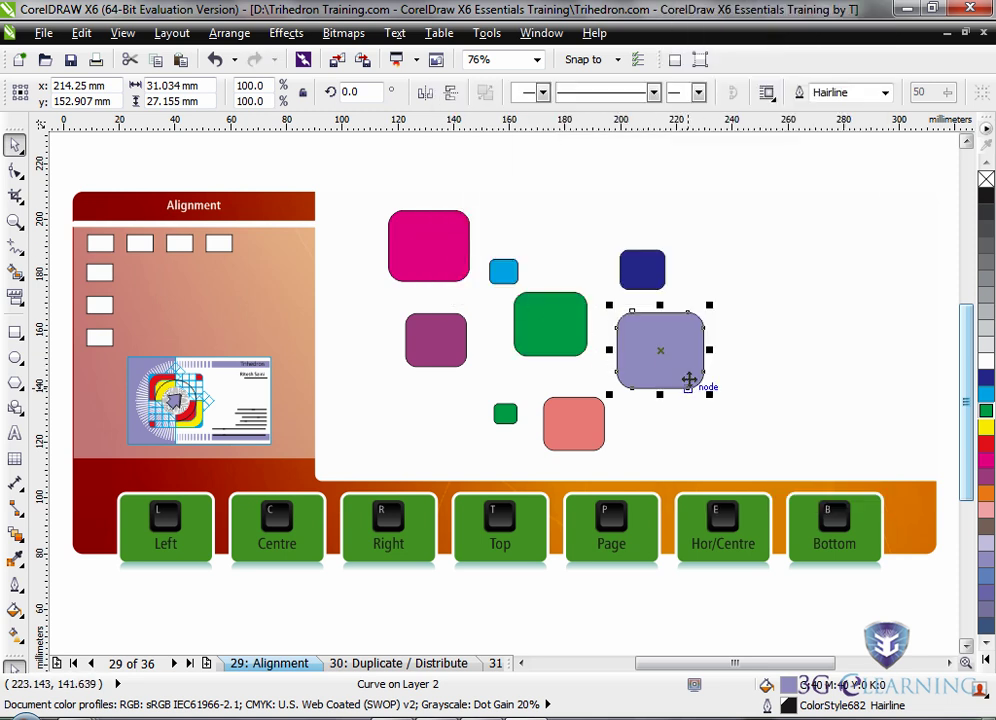
click(752, 377)
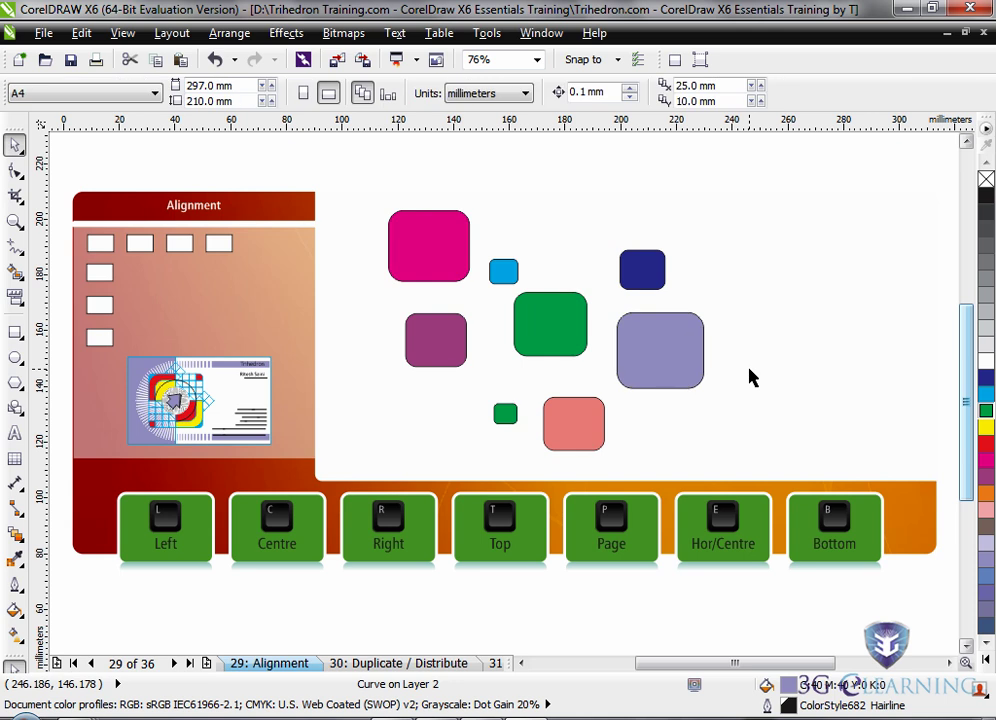
Step: Select all eight squares together, try aligning their tops and vertical-axis centers to the lavender square, and undo both alignments
drag(796, 171, 362, 462)
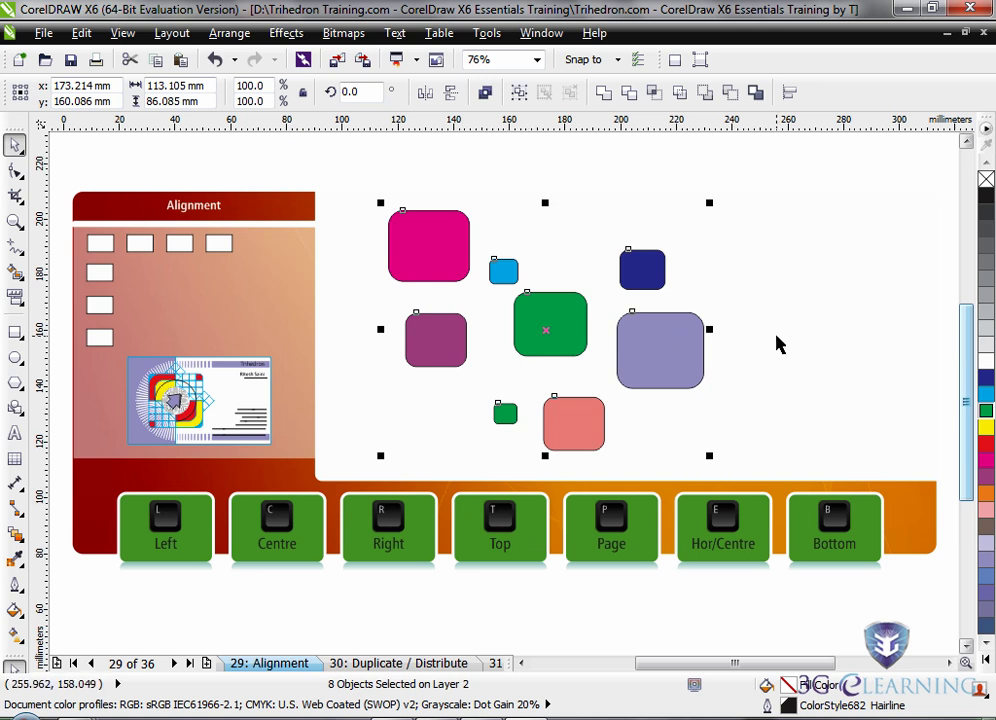
key(e)
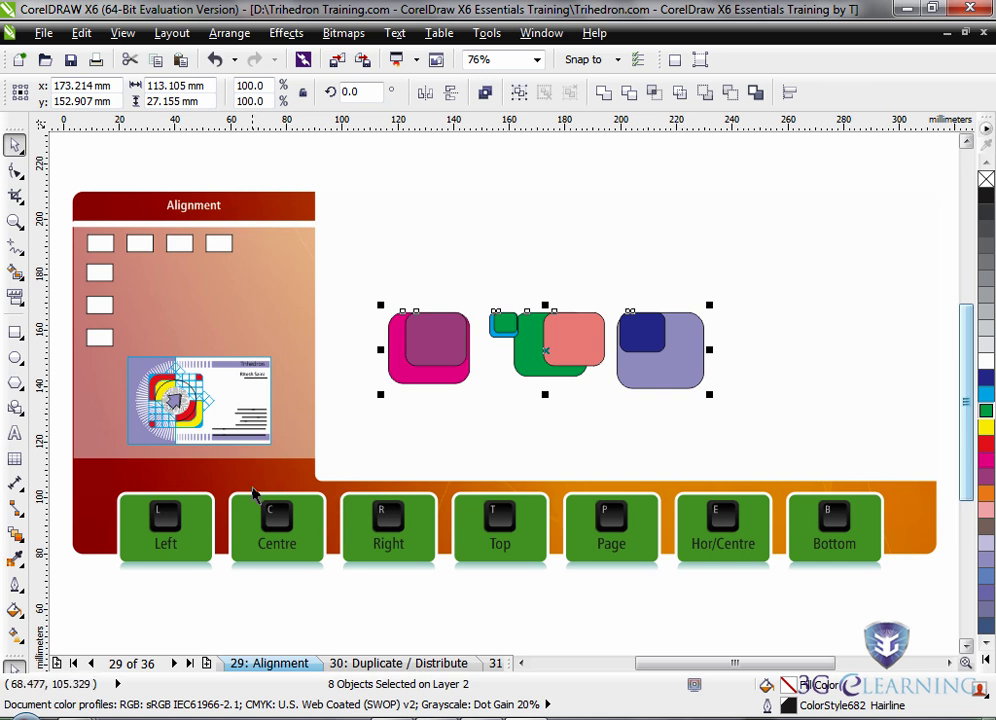
key(c)
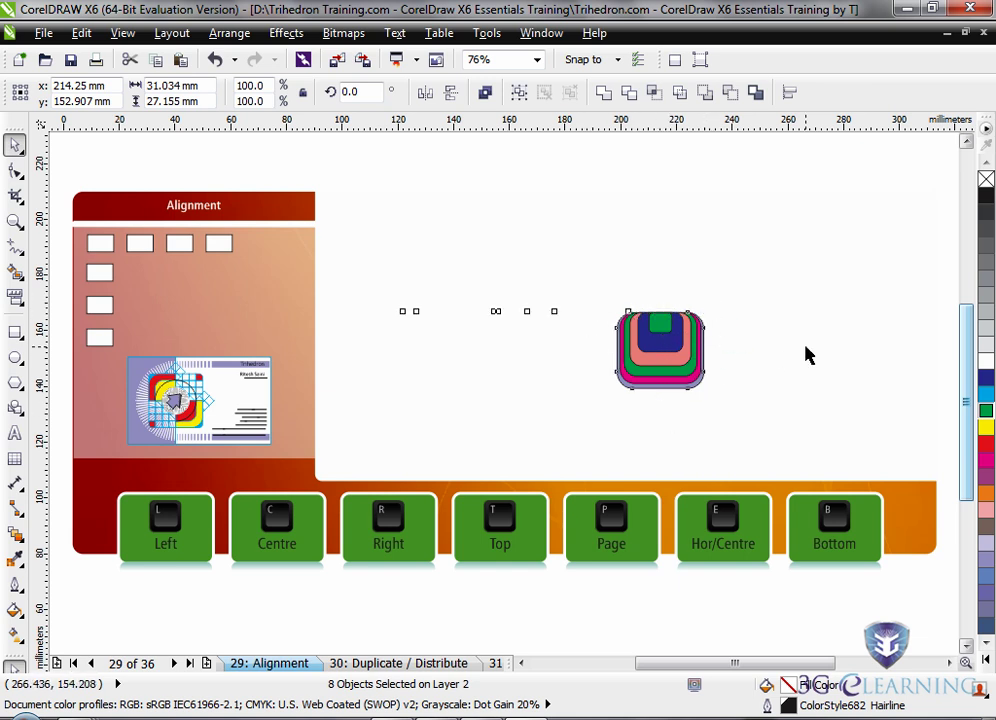
key(ctrl+z)
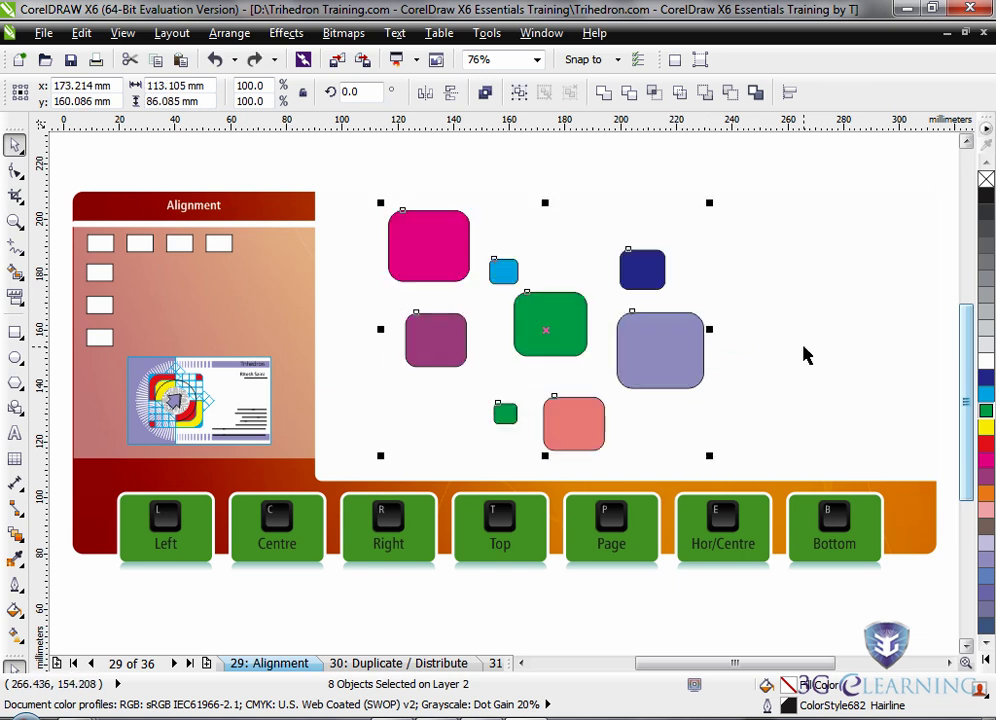
Step: Reselect all eight squares together, try stacking them concentrically on the lavender square by aligning both centers, and undo the alignments
click(806, 402)
drag(778, 204, 351, 462)
key(e)
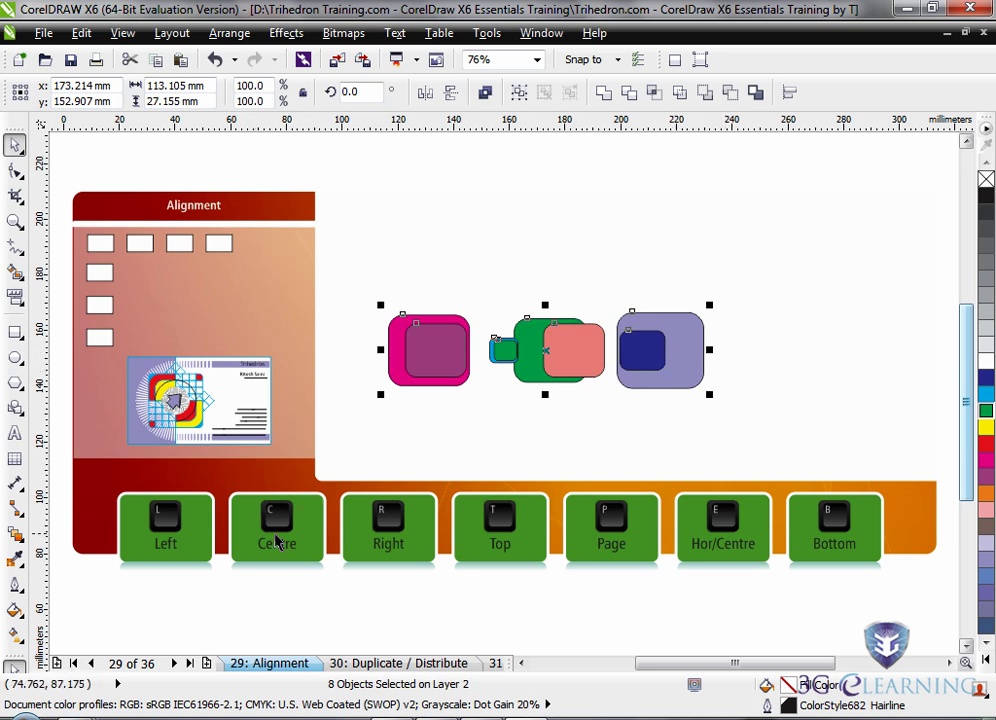
key(c)
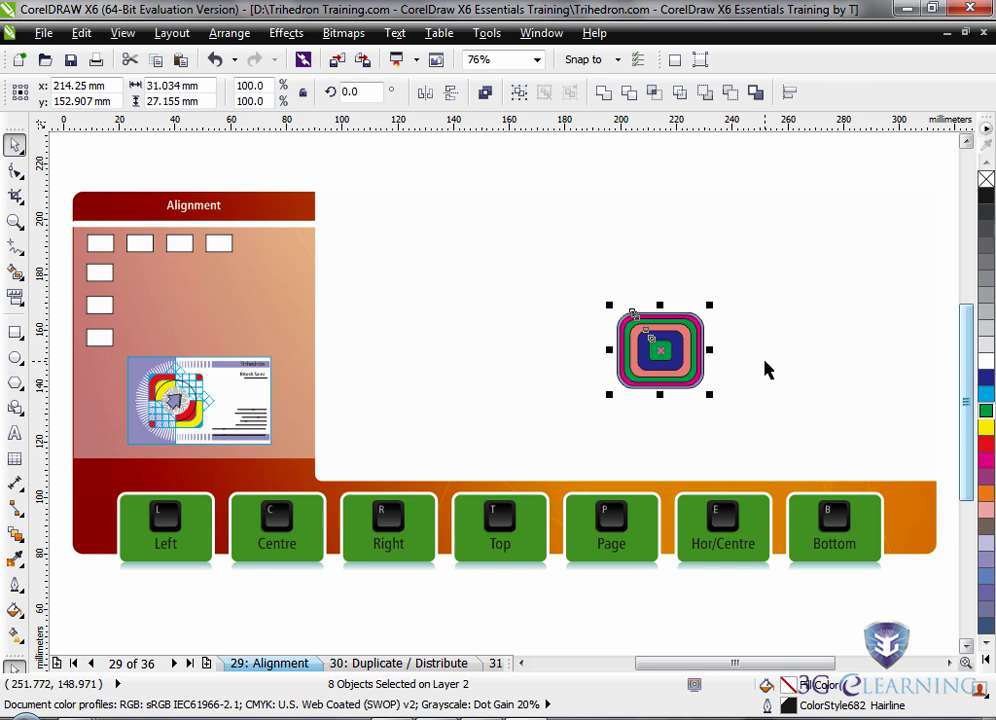
key(ctrl+z)
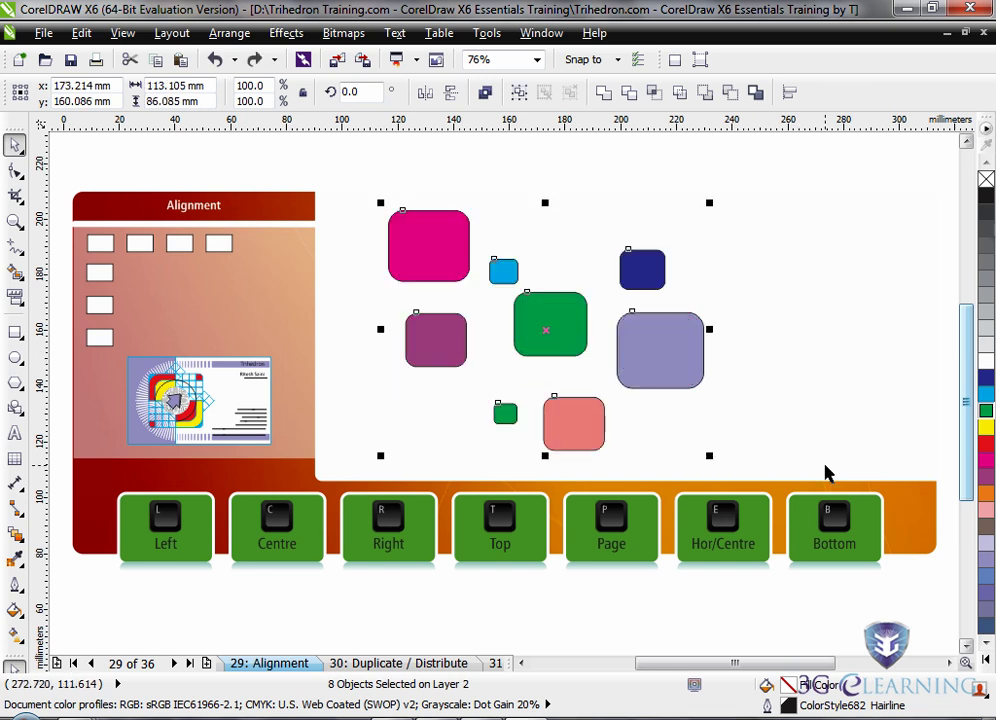
Step: Select all eight squares with the large green one re-added last, try aligning their bottoms to it, and undo the alignment
drag(778, 165, 367, 462)
shift+click(555, 323)
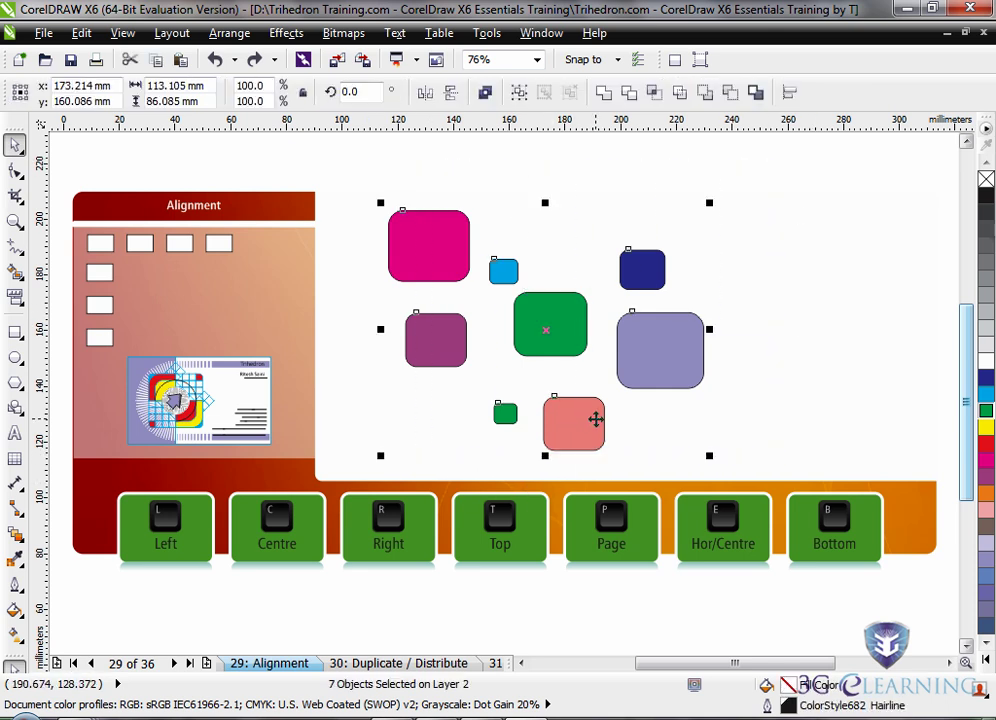
shift+click(565, 330)
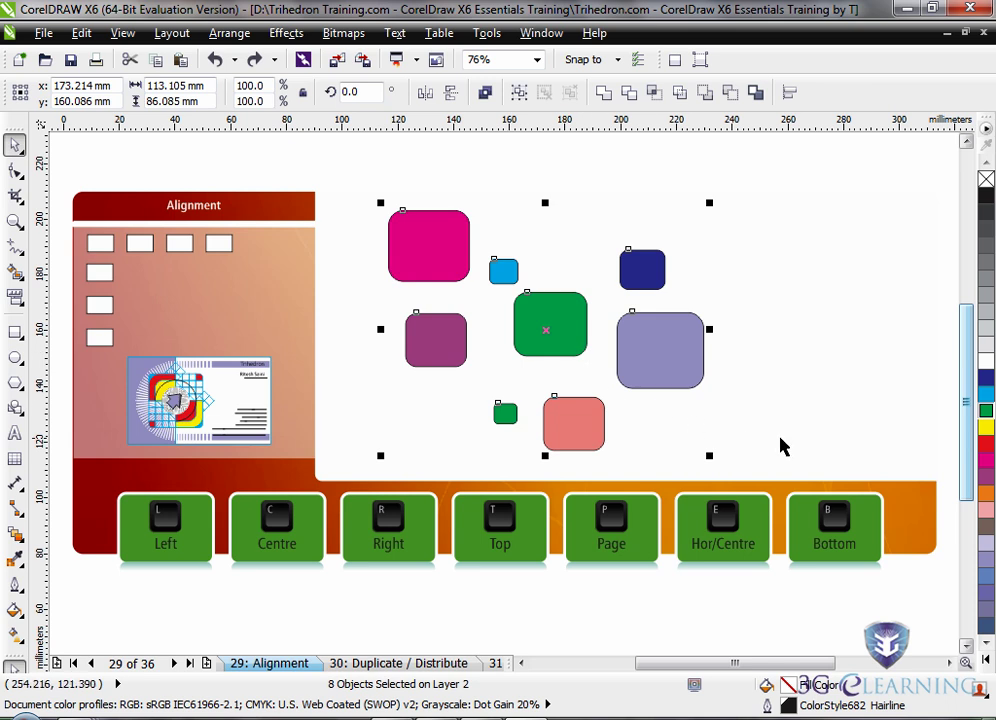
key(c)
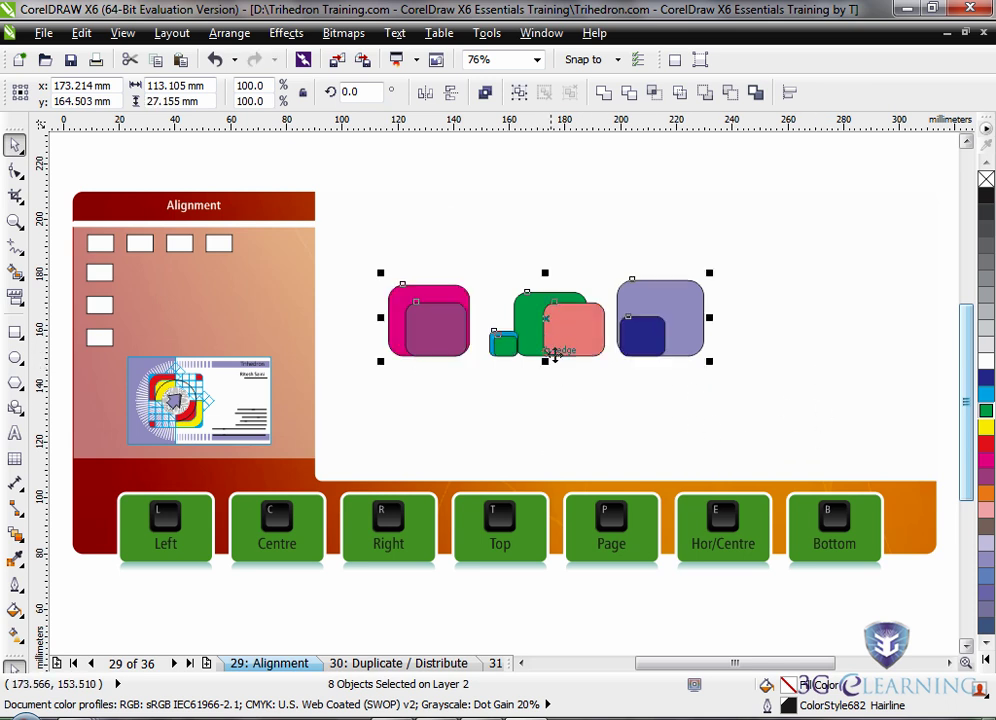
key(ctrl+z)
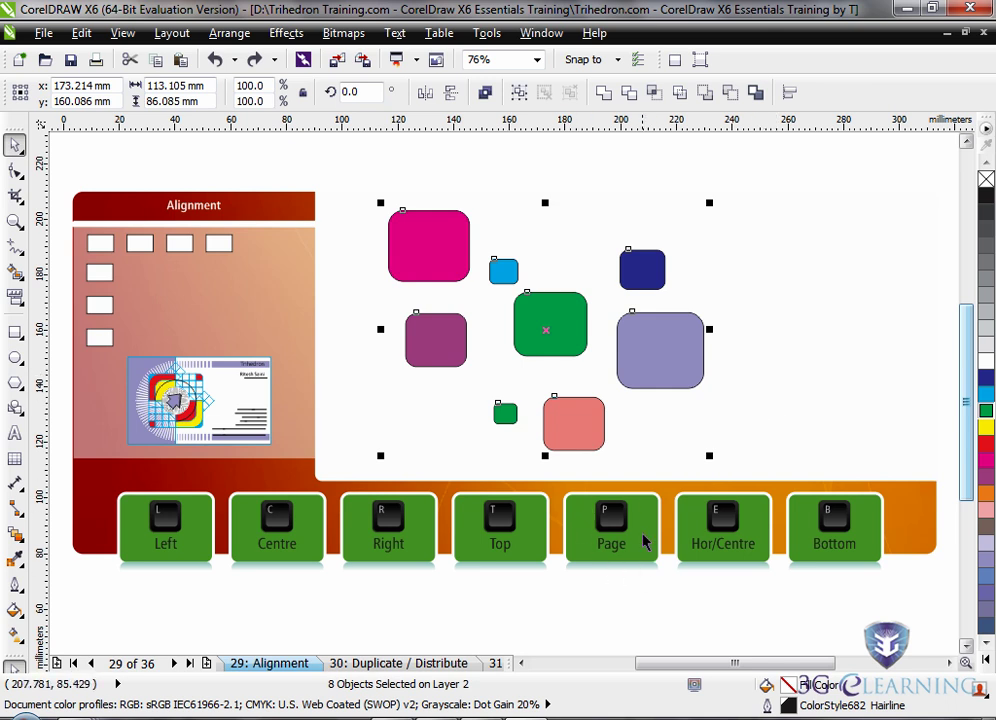
Step: Reselect all eight squares together, try centering them all on the page, and undo the centering
click(808, 388)
drag(786, 168, 362, 480)
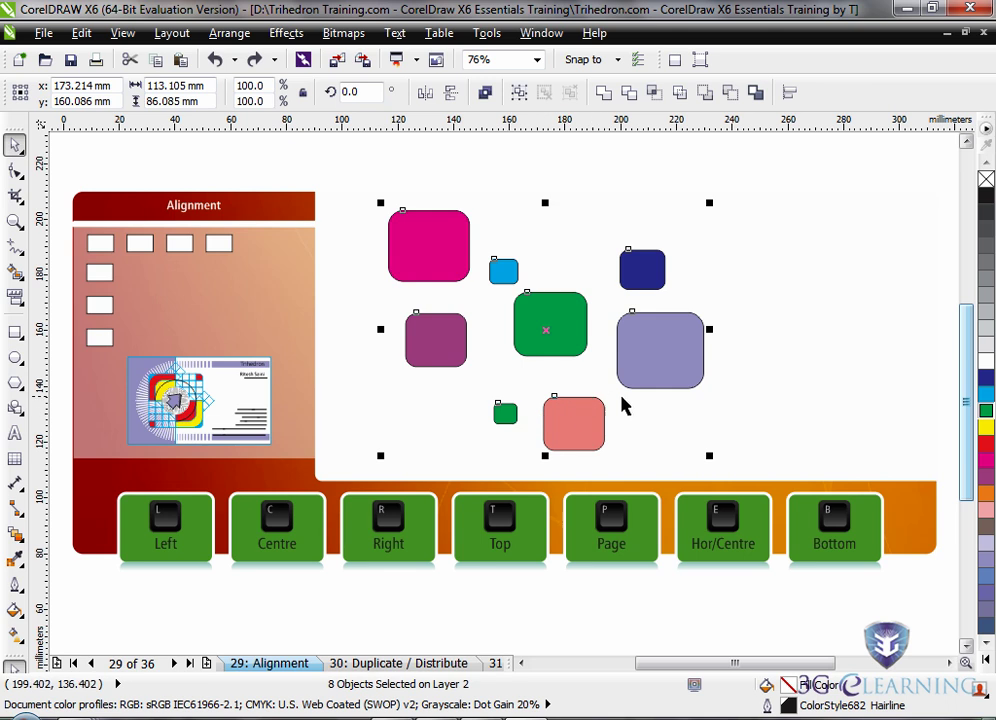
key(c)
key(e)
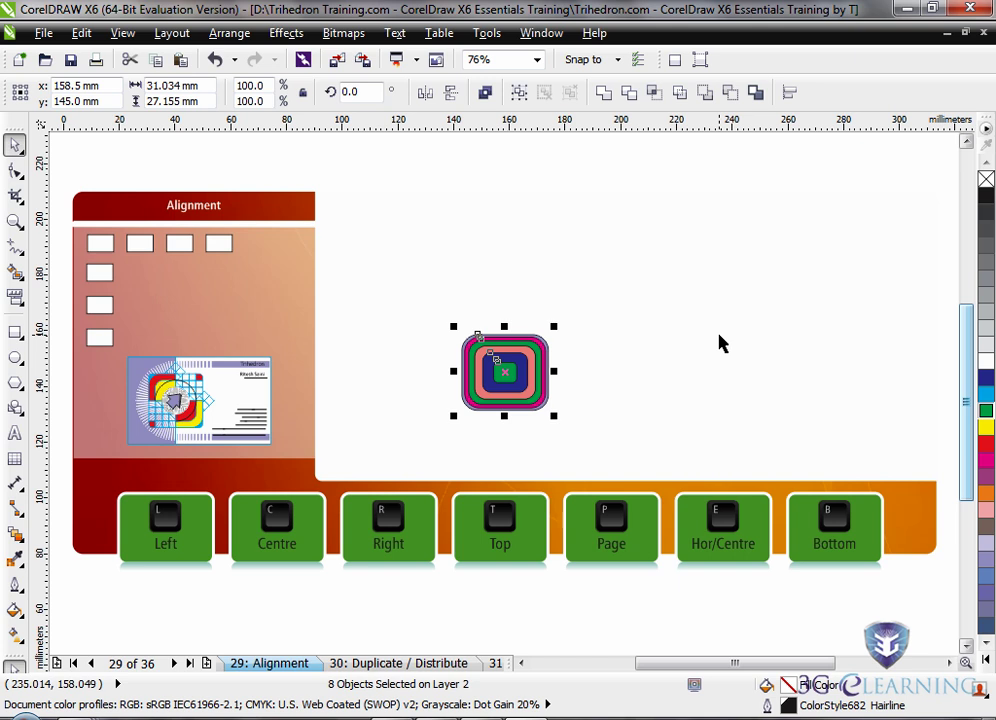
key(ctrl+z)
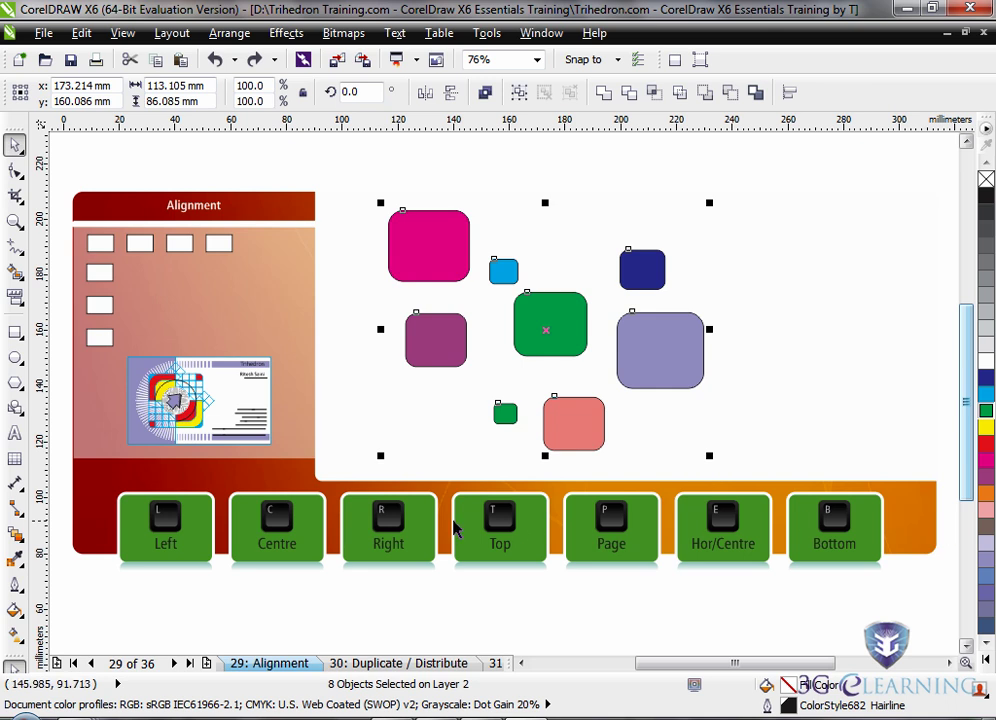
Step: Review the Align and Distribute options for the selected squares and close them
click(789, 92)
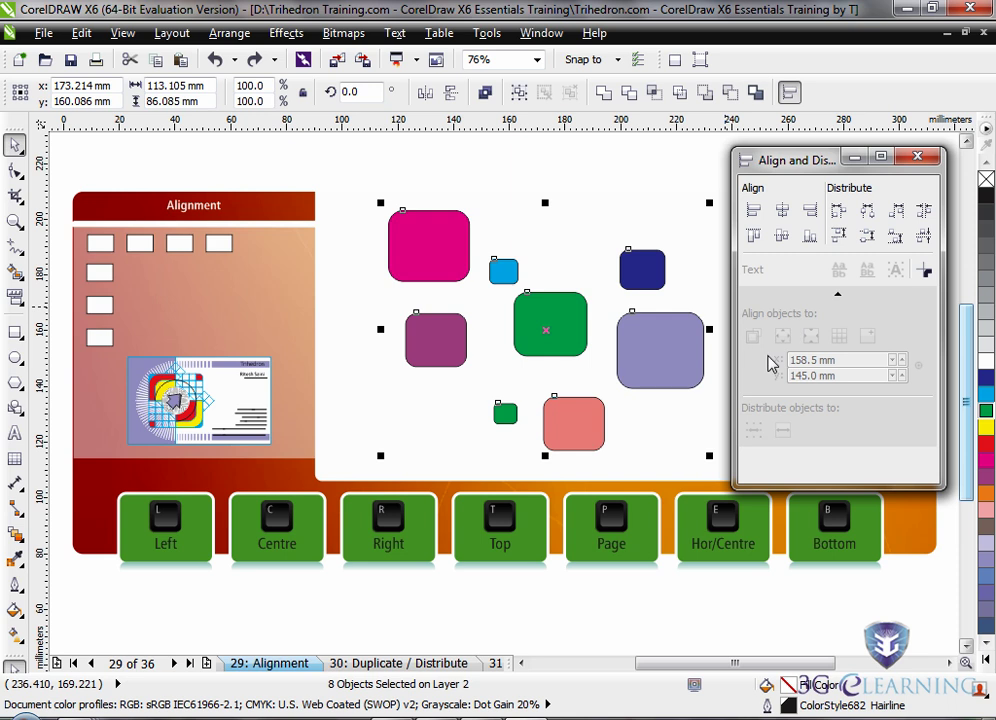
click(918, 160)
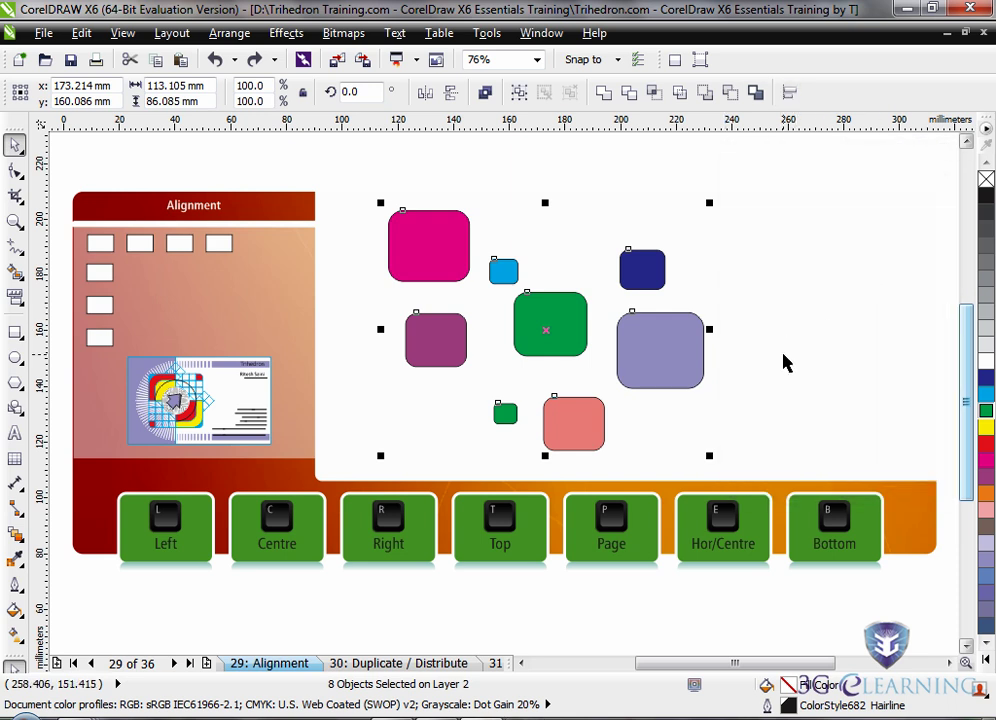